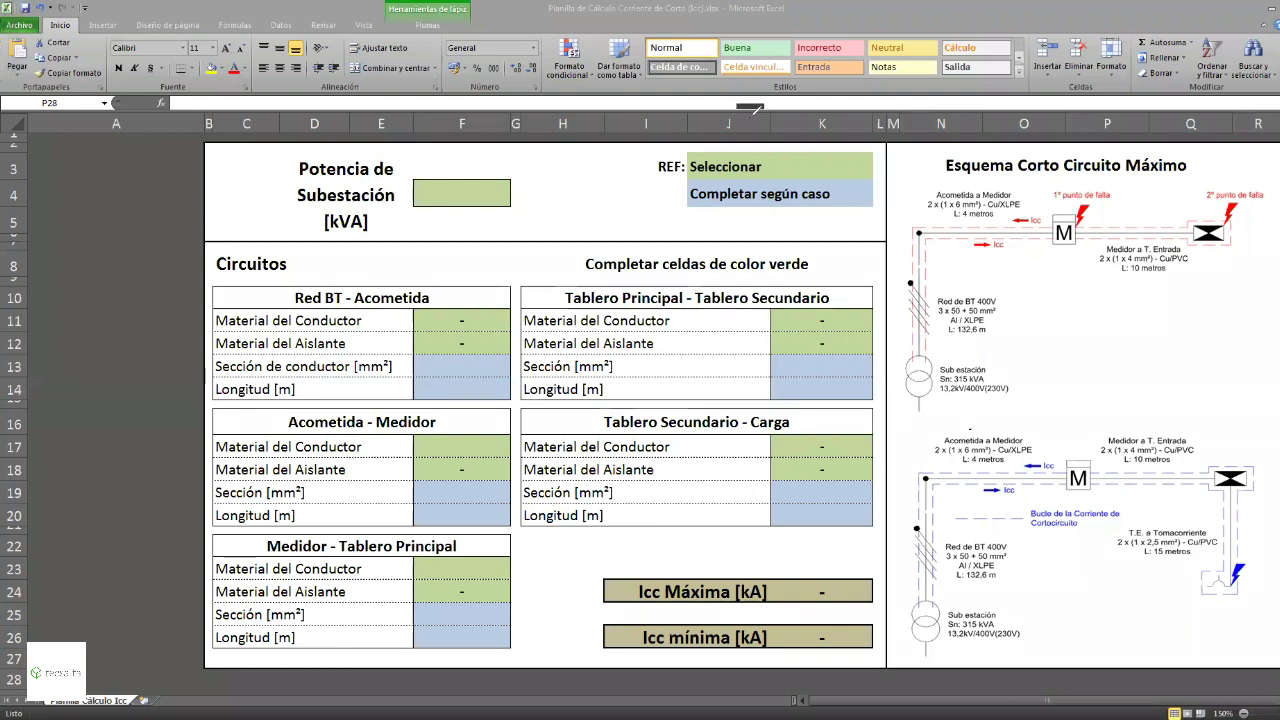
Sketch ink marks tracing the fault path on the upper diagram, then erase them.
{"action": "mouse_move", "coordinate": [891, 359]}
{"action": "left_mouse_down"}
{"action": "mouse_move", "coordinate": [1017, 418]}
{"action": "mouse_move", "coordinate": [966, 229]}
{"action": "mouse_move", "coordinate": [1050, 236]}
{"action": "left_mouse_up"}
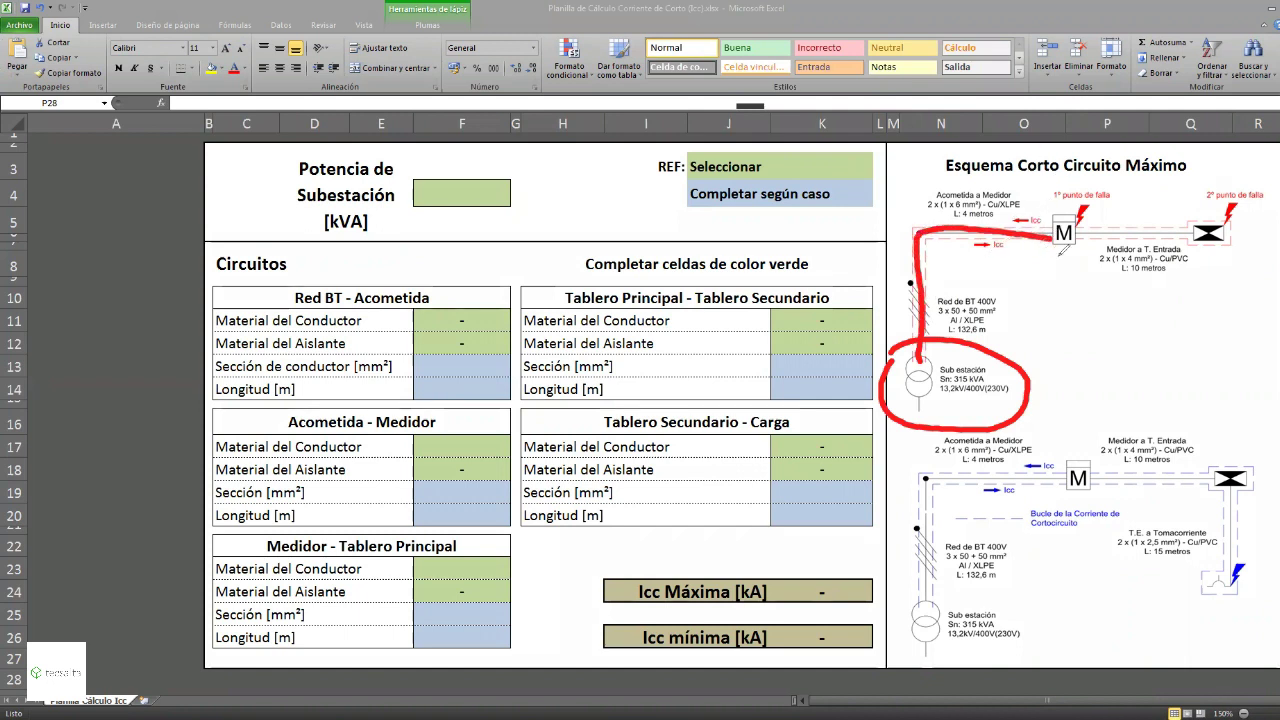
{"action": "left_click_drag", "start_coordinate": [1078, 232], "coordinate": [1200, 236]}
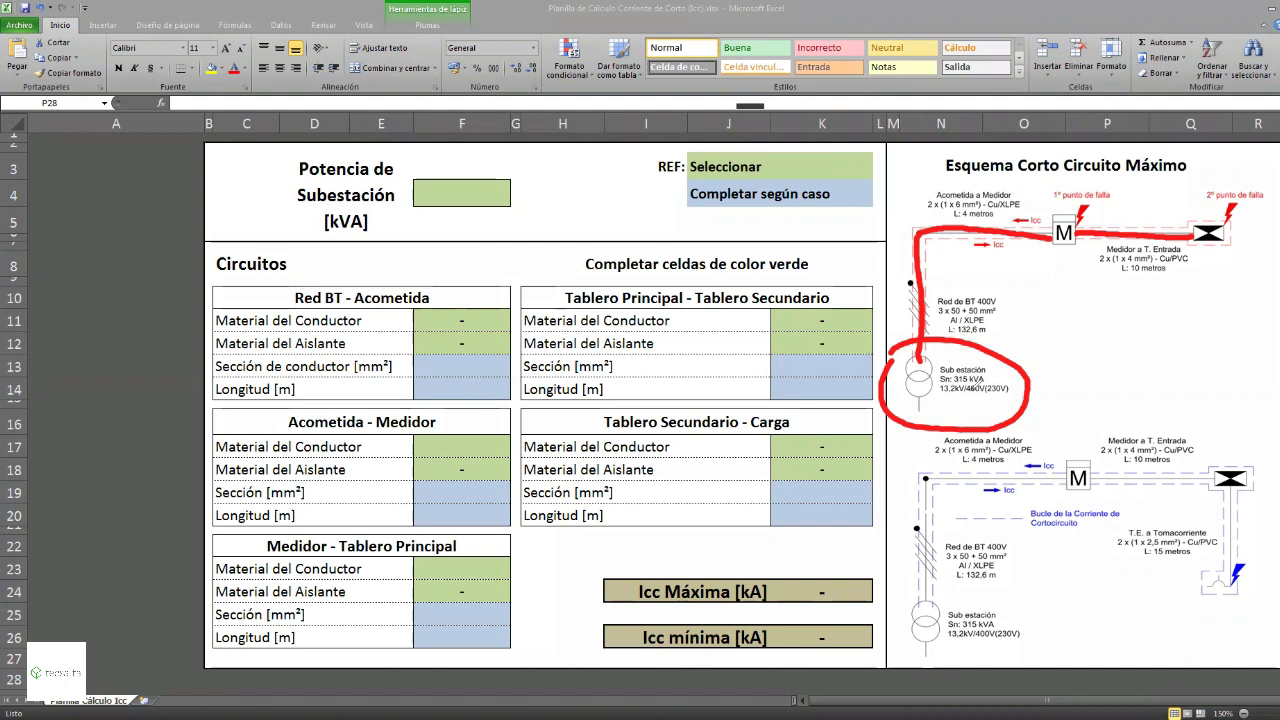
{"action": "key", "text": "ctrl+z"}
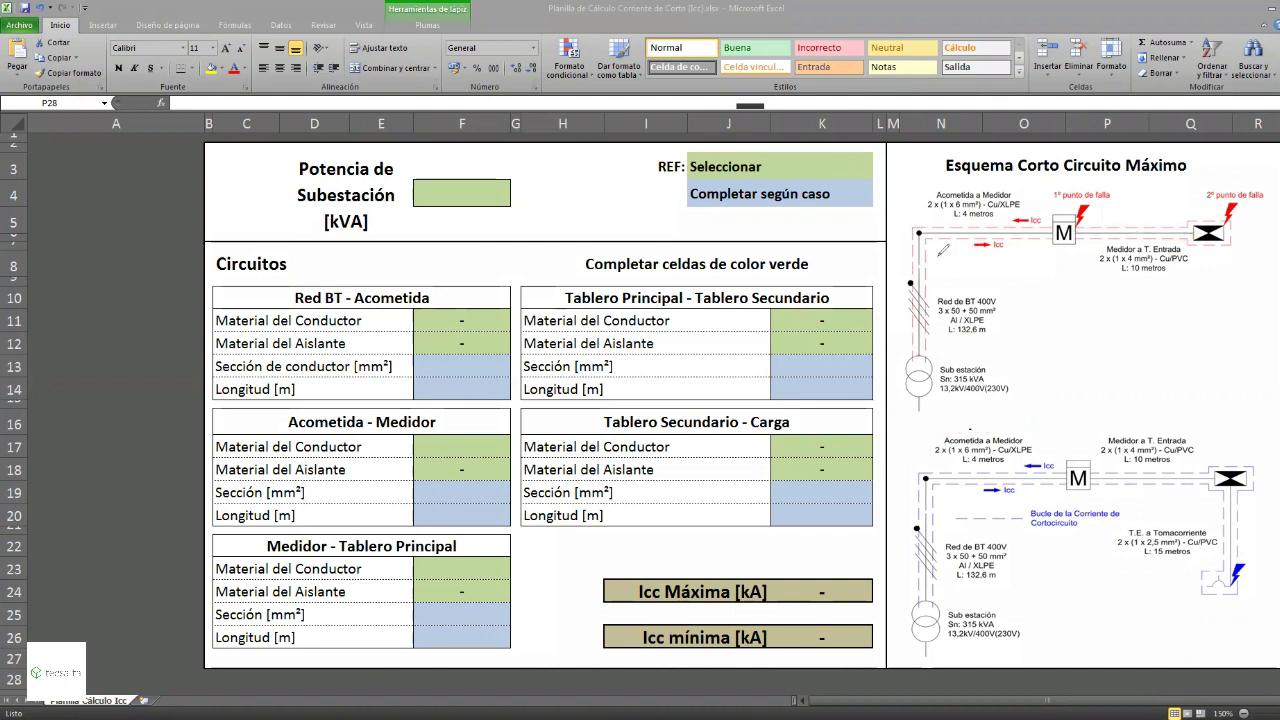
{"action": "left_click_drag", "start_coordinate": [906, 233], "coordinate": [910, 205]}
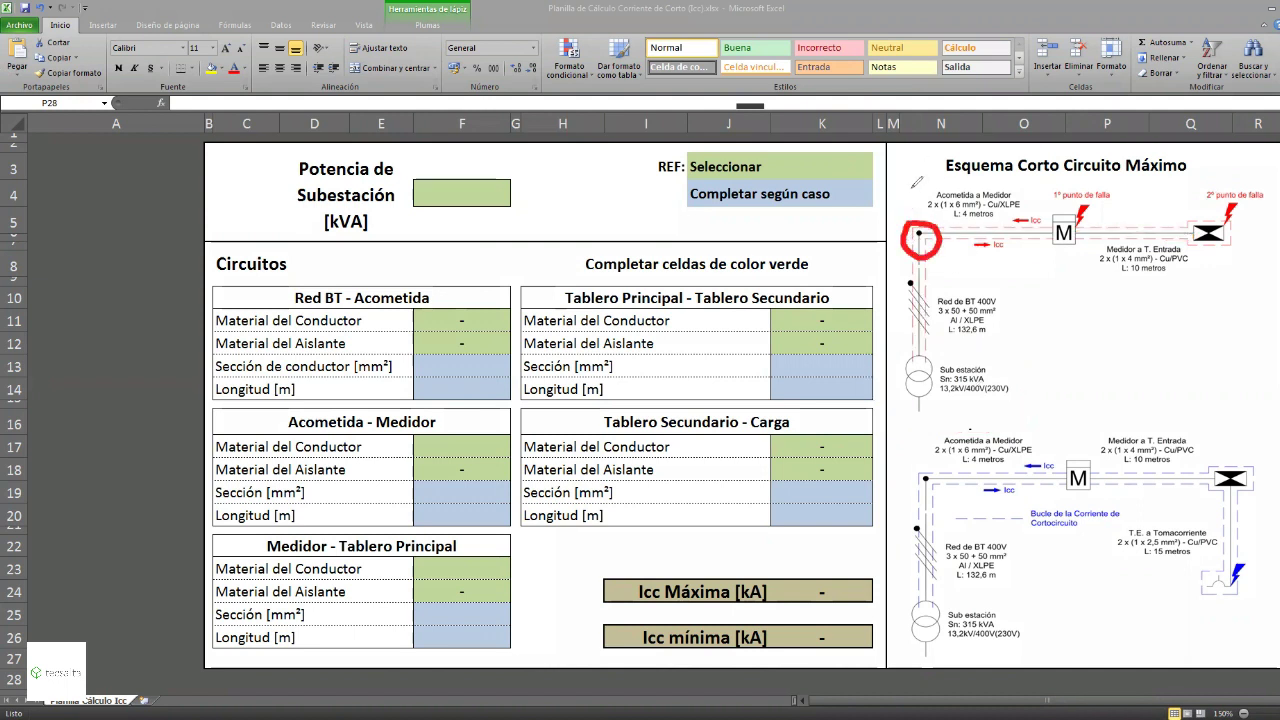
{"action": "left_click_drag", "start_coordinate": [1080, 297], "coordinate": [1233, 306]}
{"action": "mouse_move", "coordinate": [1155, 300]}
{"action": "left_mouse_down"}
{"action": "mouse_move", "coordinate": [1165, 368]}
{"action": "mouse_move", "coordinate": [1150, 408]}
{"action": "left_mouse_up"}
{"action": "mouse_move", "coordinate": [1216, 349]}
{"action": "left_mouse_down"}
{"action": "mouse_move", "coordinate": [1166, 336]}
{"action": "mouse_move", "coordinate": [1190, 344]}
{"action": "left_mouse_up"}
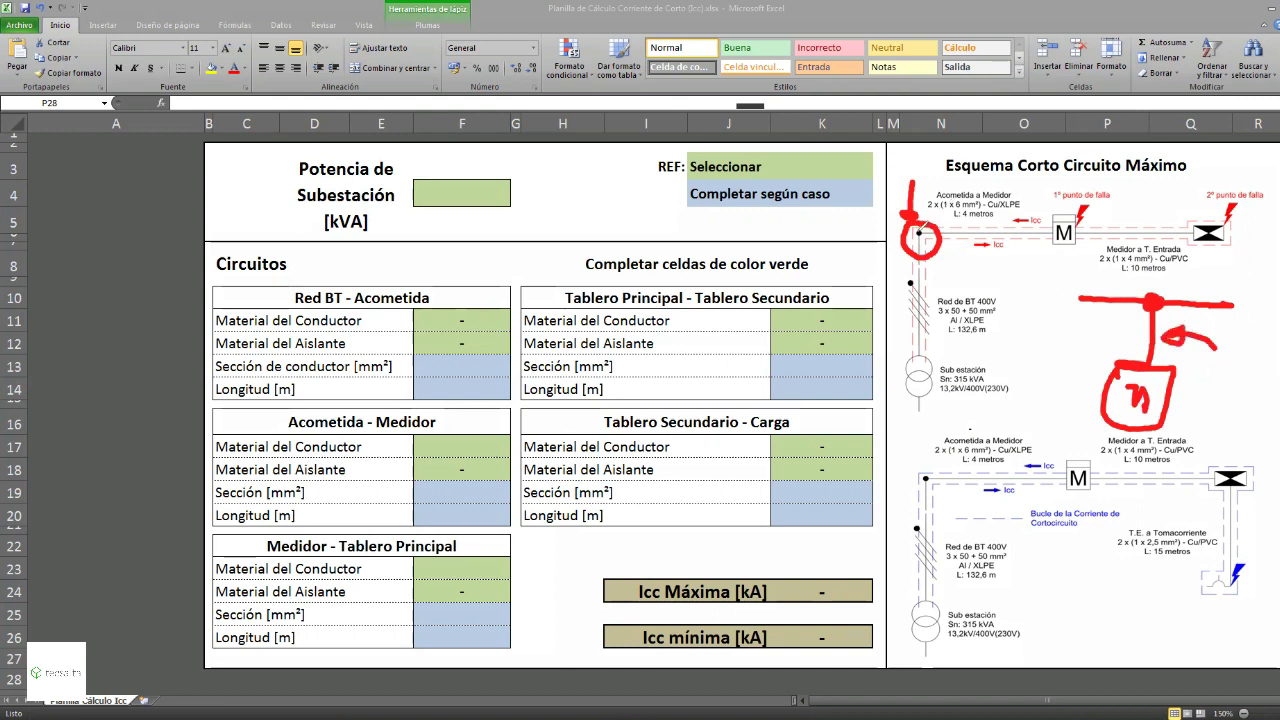
{"action": "left_click_drag", "start_coordinate": [902, 232], "coordinate": [914, 366]}
{"action": "left_click_drag", "start_coordinate": [942, 244], "coordinate": [1072, 250]}
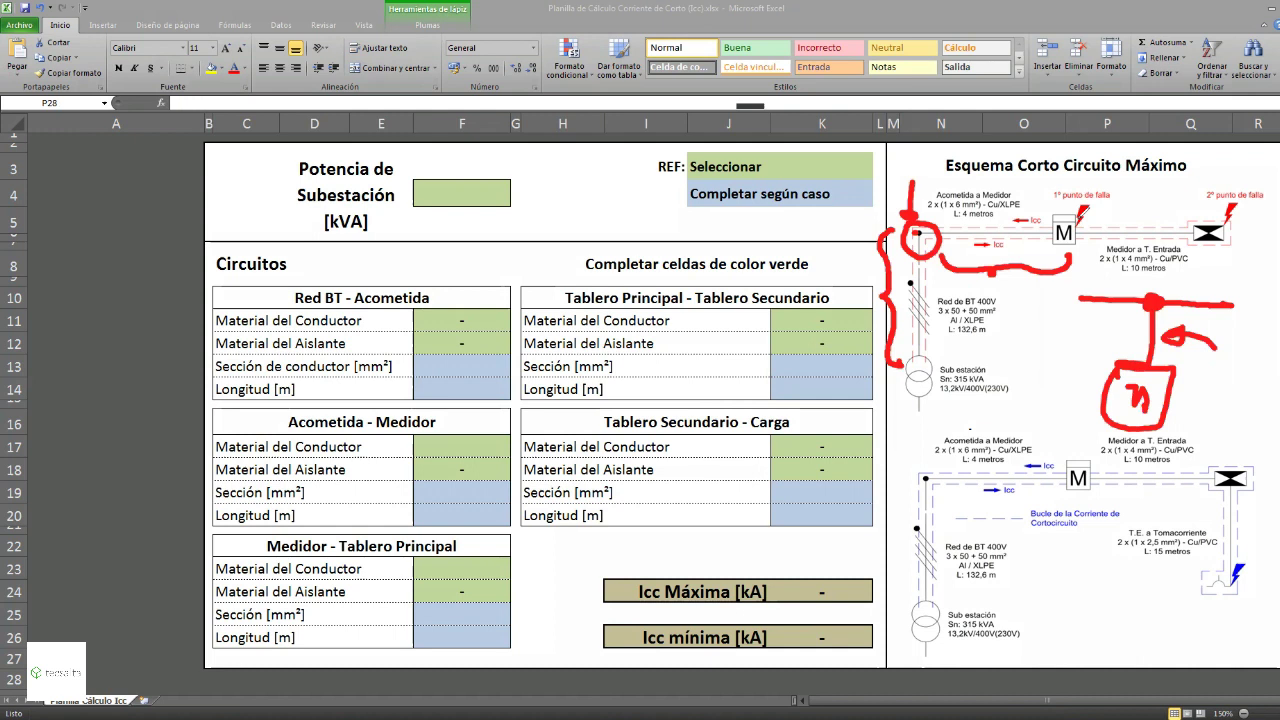
{"action": "key", "text": "Delete"}
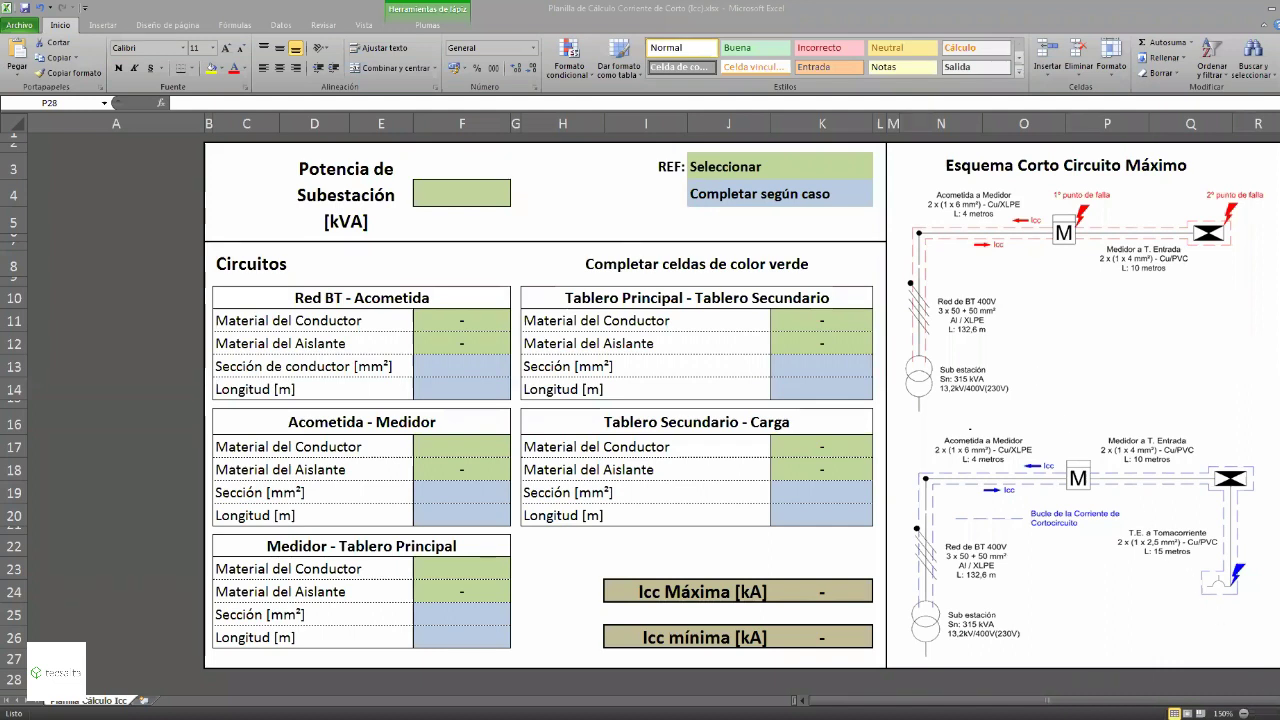
{"action": "key", "text": "Escape"}
Zoom in, circle the substation and empty cell F4 in ink, then clear the circles.
{"action": "scroll", "coordinate": [1113, 708], "scroll_direction": "up", "scroll_amount": 1}
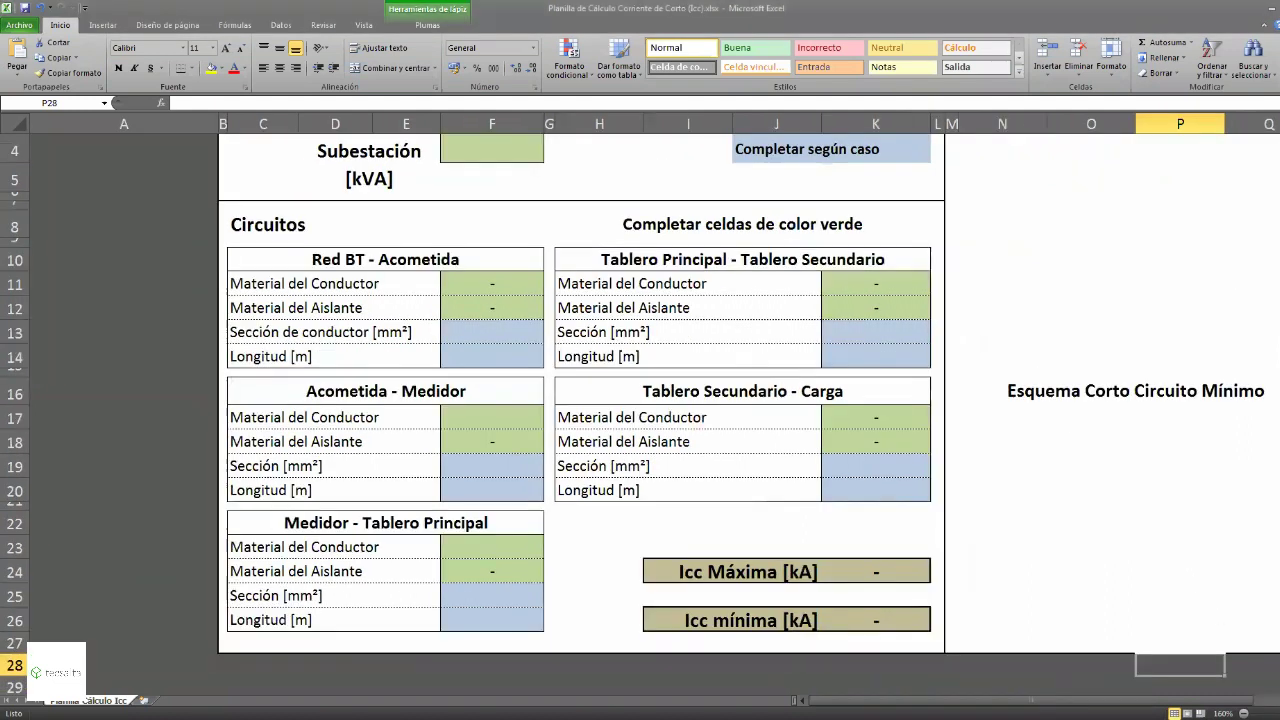
{"action": "left_click_drag", "start_coordinate": [1113, 708], "coordinate": [1133, 676]}
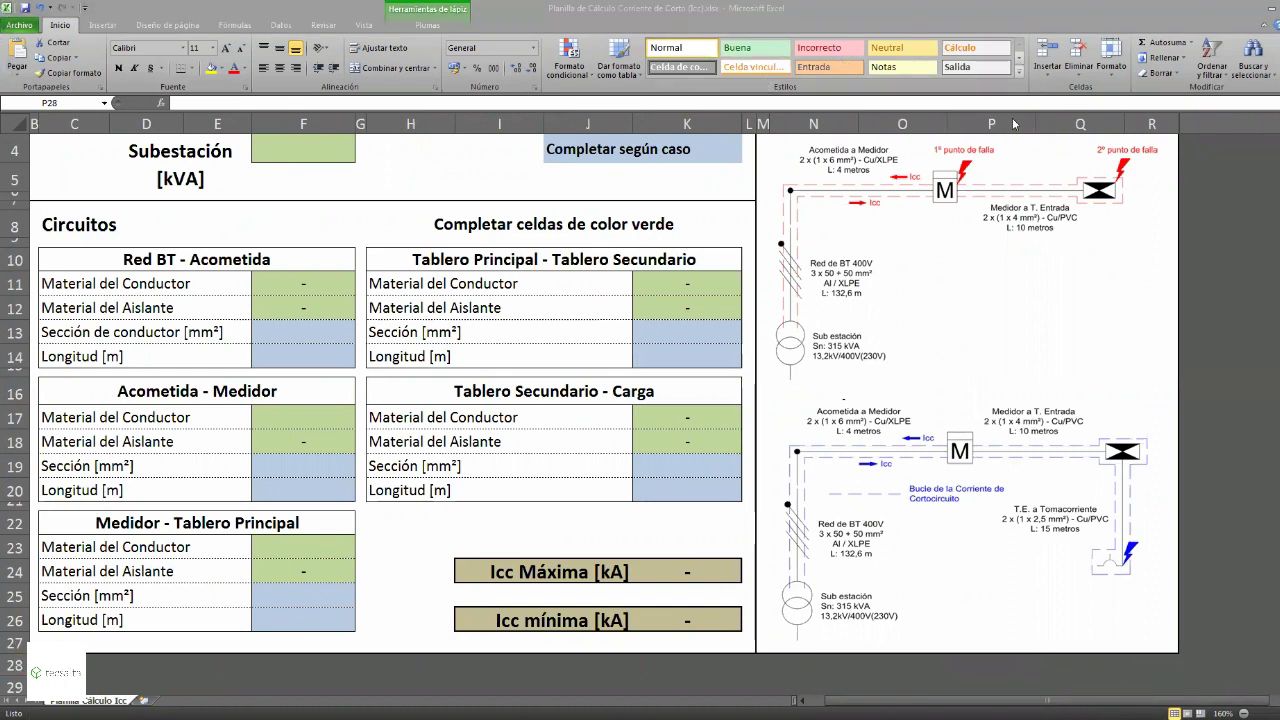
{"action": "left_click_drag", "start_coordinate": [762, 357], "coordinate": [886, 306]}
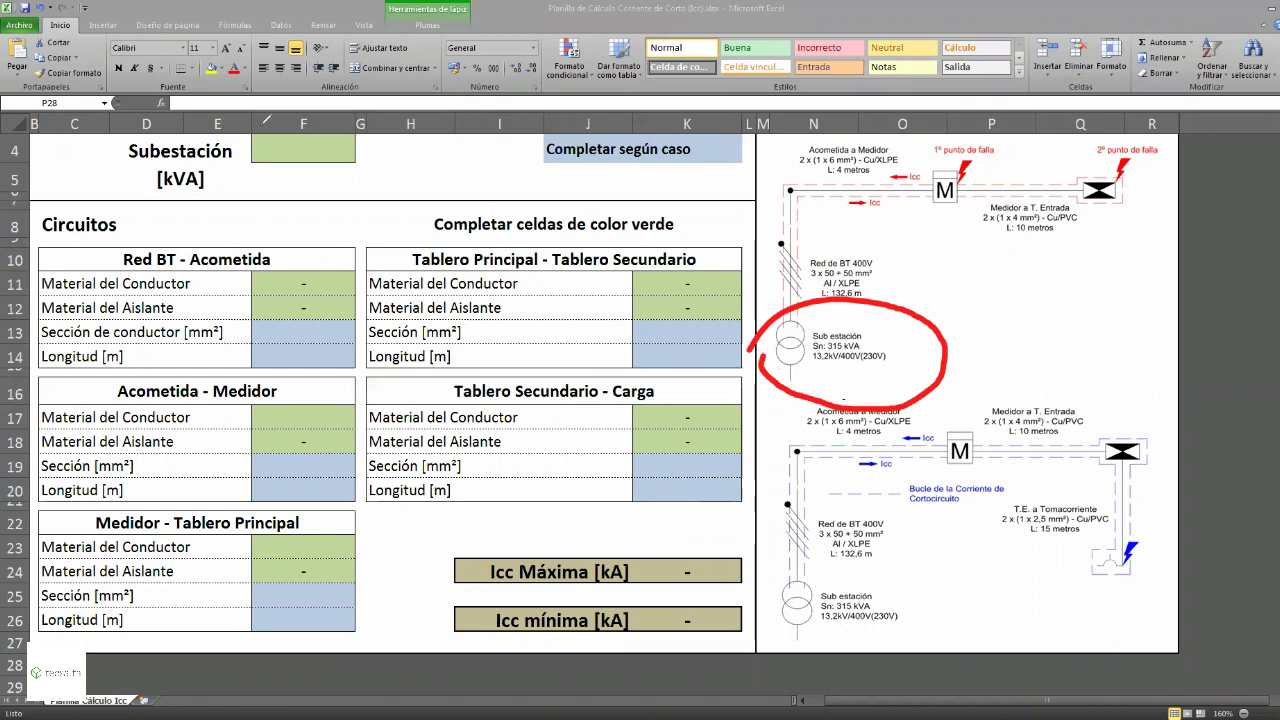
{"action": "left_click_drag", "start_coordinate": [262, 110], "coordinate": [188, 158]}
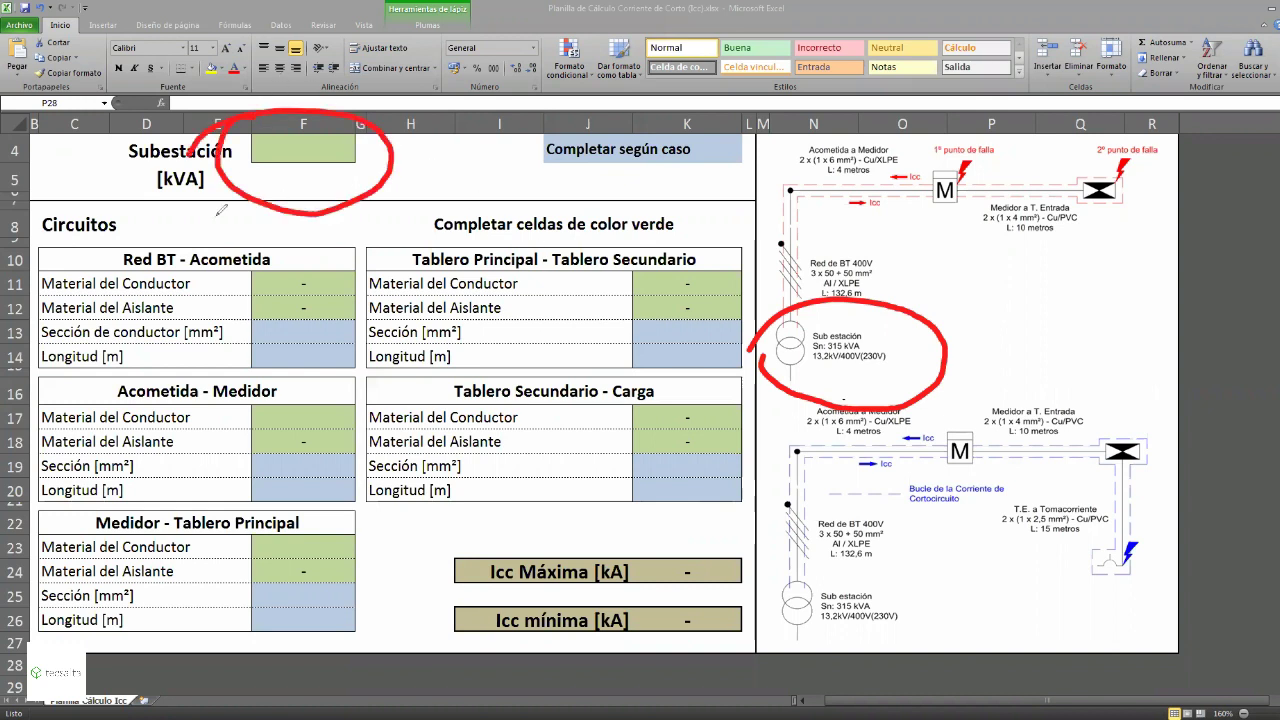
{"action": "key", "text": "Escape"}
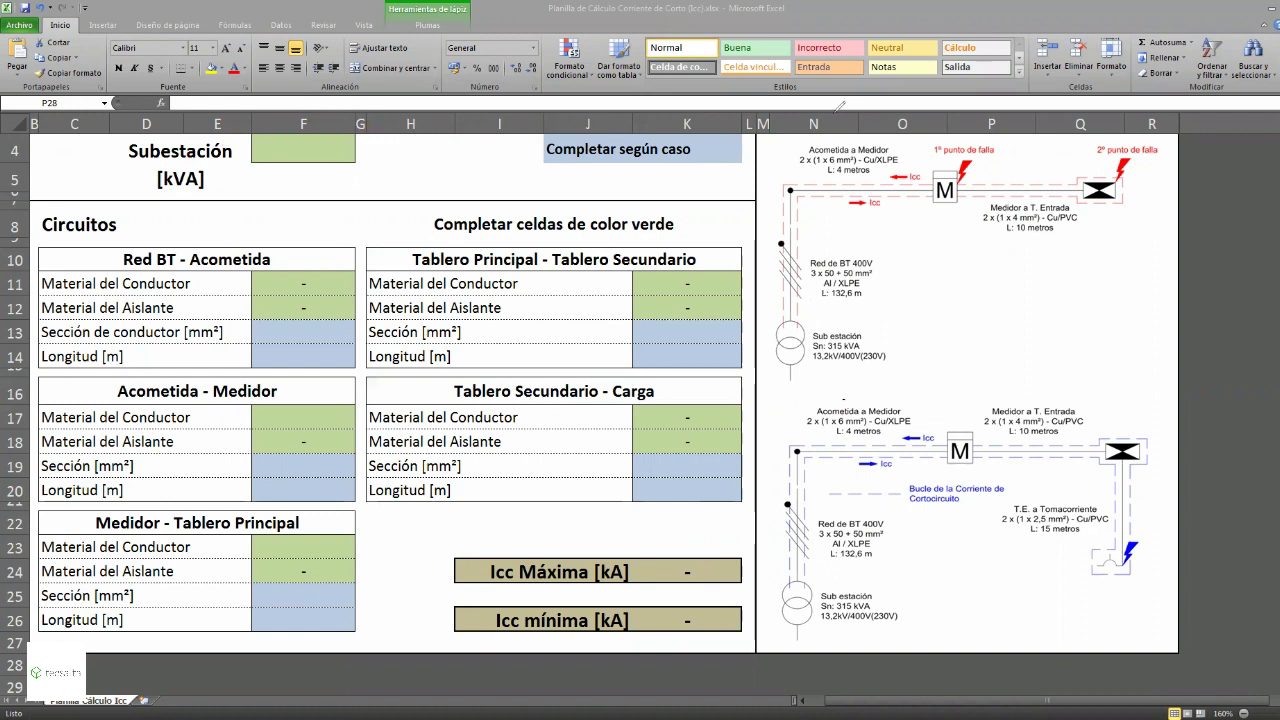
Set the substation power in F4 to 200 kVA.
{"action": "left_click", "coordinate": [294, 147]}
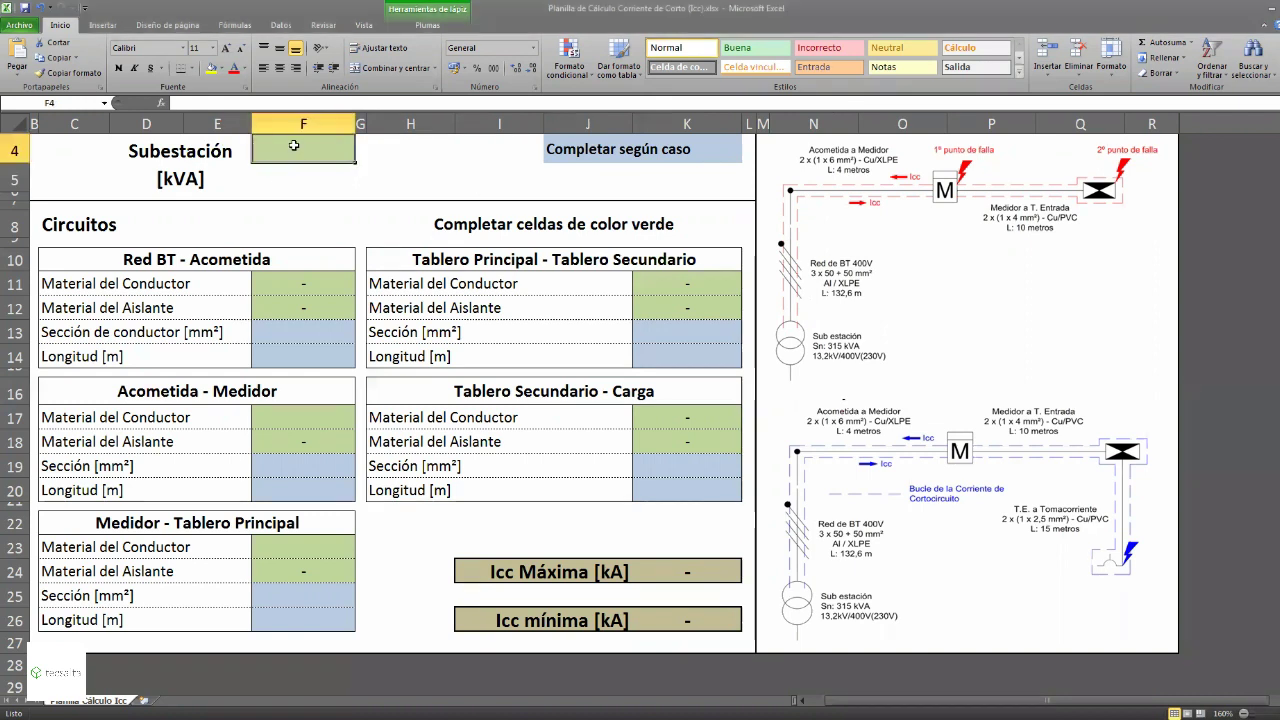
{"action": "left_click", "coordinate": [361, 157]}
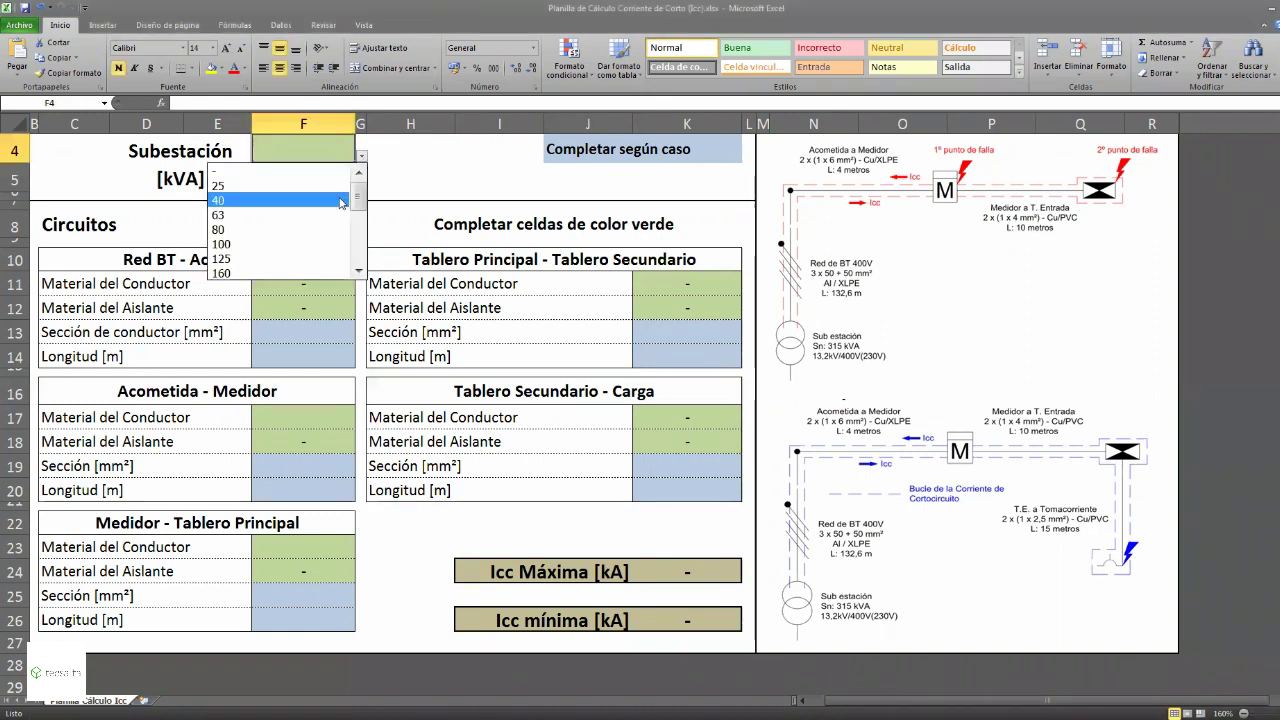
{"action": "left_click_drag", "start_coordinate": [358, 199], "coordinate": [359, 215]}
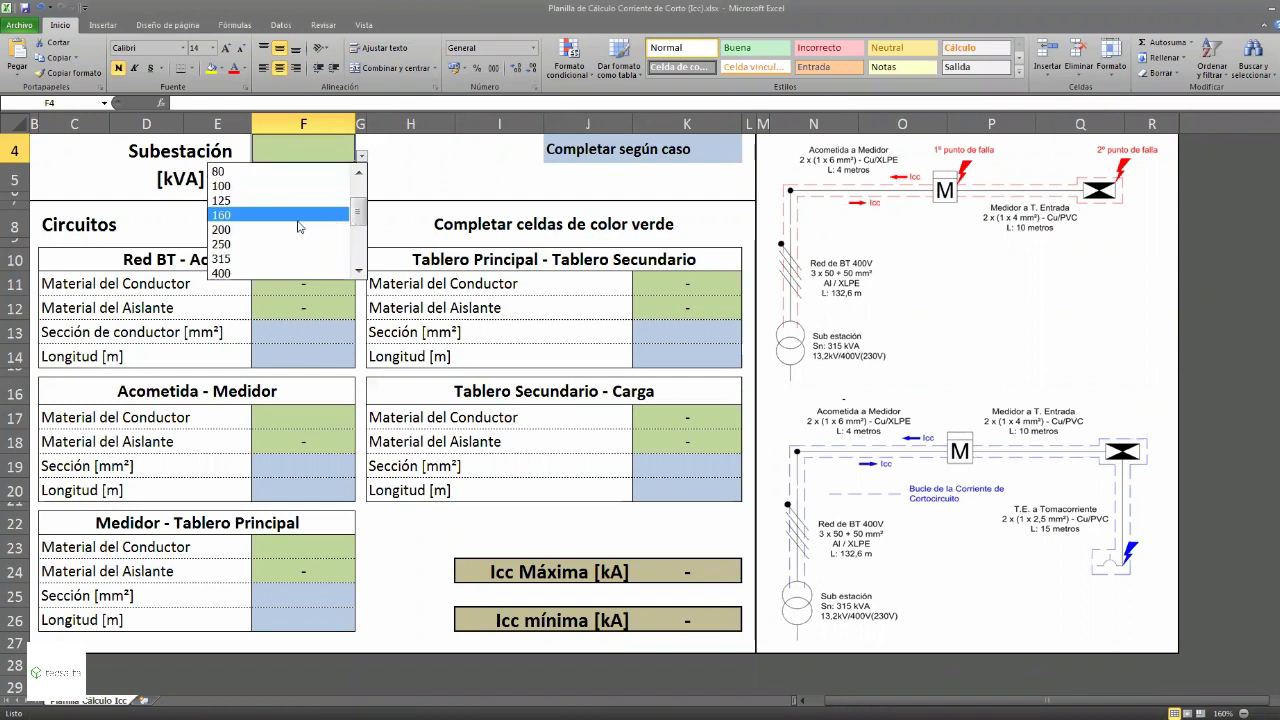
{"action": "left_click", "coordinate": [295, 226]}
{"action": "left_click", "coordinate": [376, 196]}
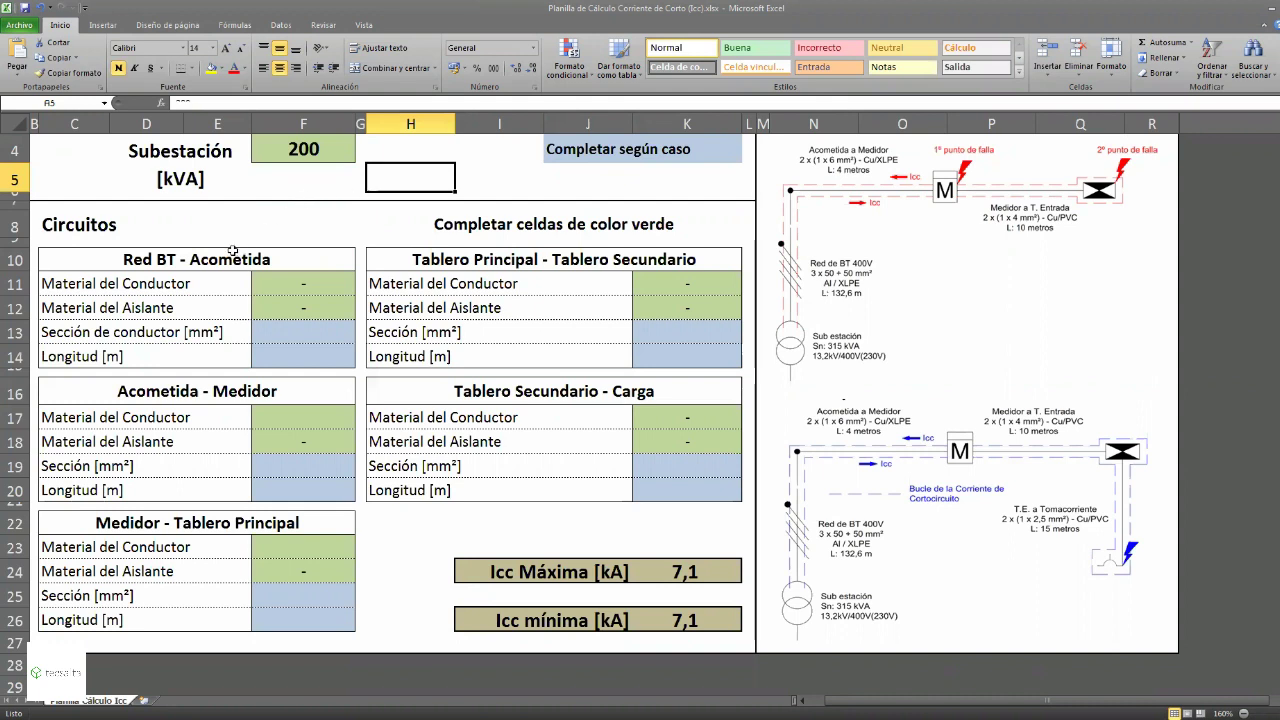
Give the Red BT – Acometida line Aluminio conductor, XLPE insulation and 35 mm² cross-section.
{"action": "left_click", "coordinate": [346, 285]}
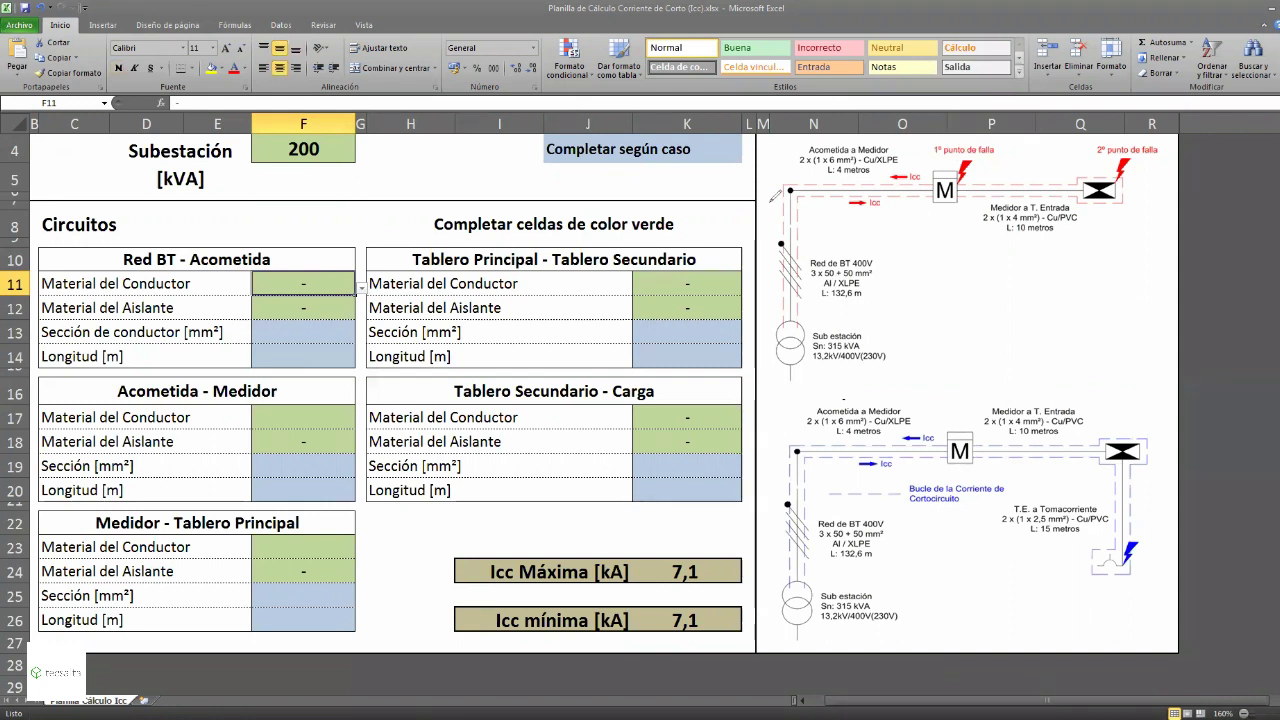
{"action": "left_click_drag", "start_coordinate": [785, 185], "coordinate": [768, 200]}
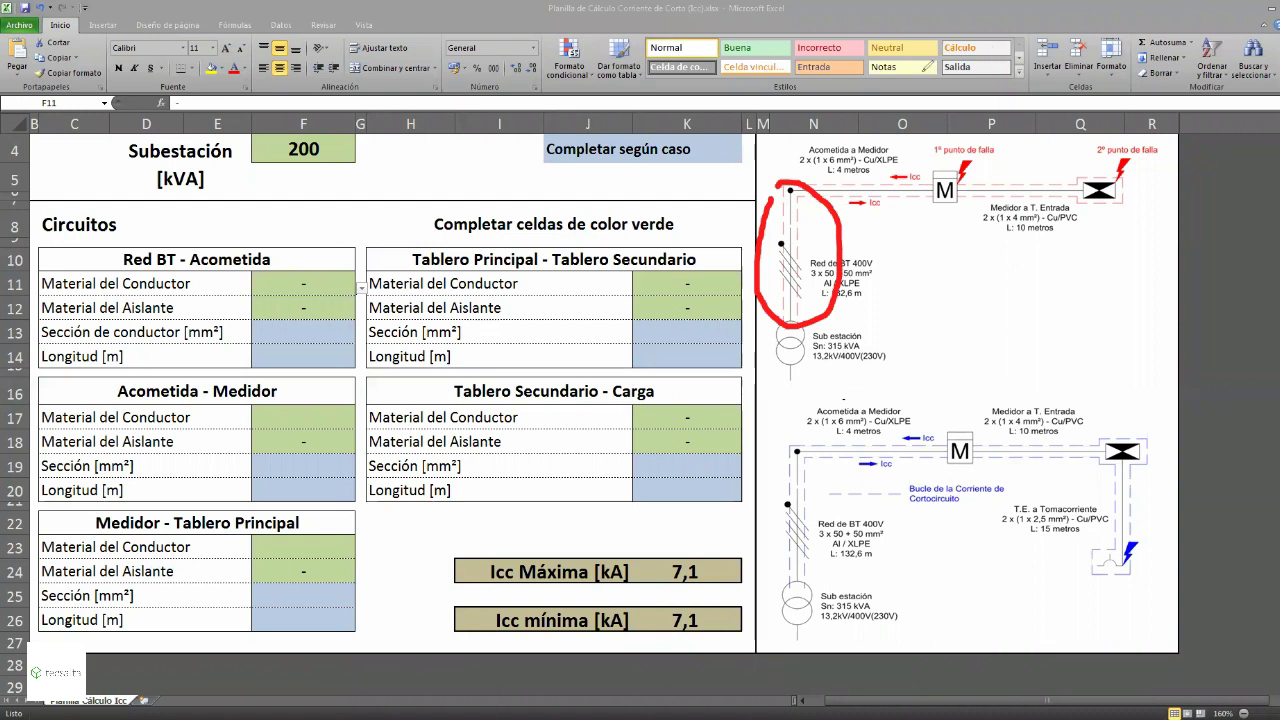
{"action": "key", "text": "Escape"}
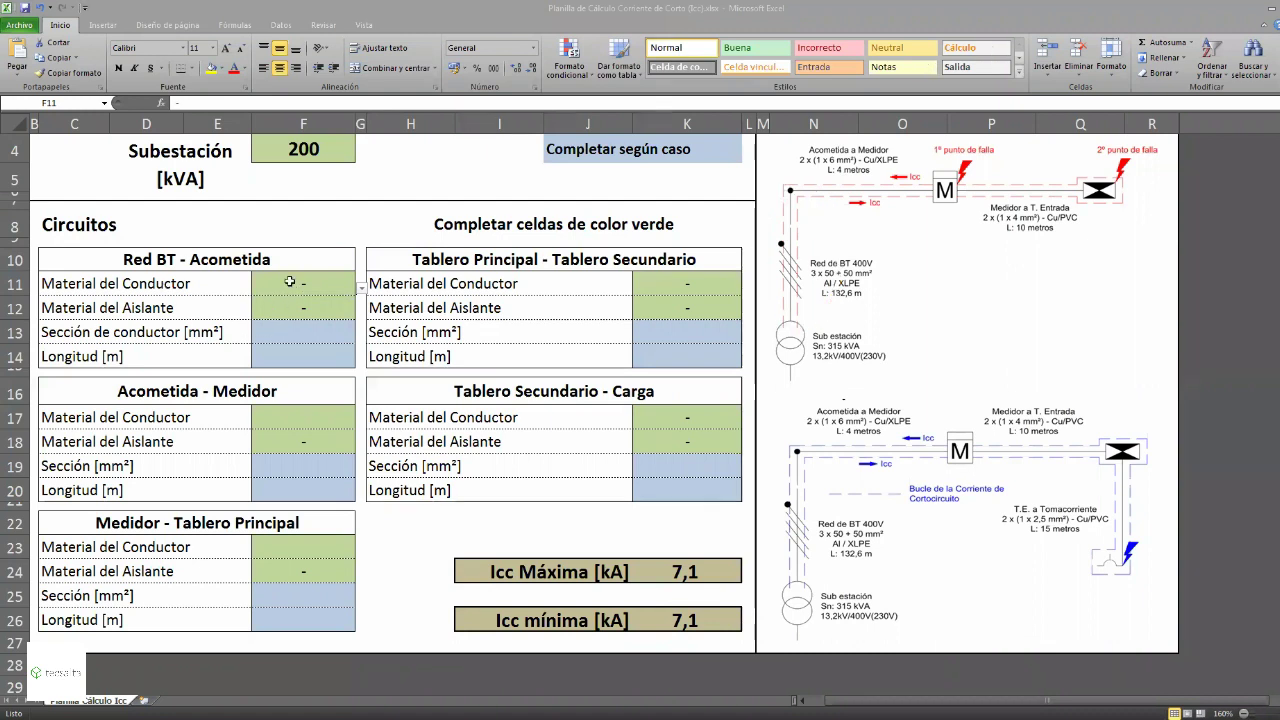
{"action": "left_click", "coordinate": [361, 288]}
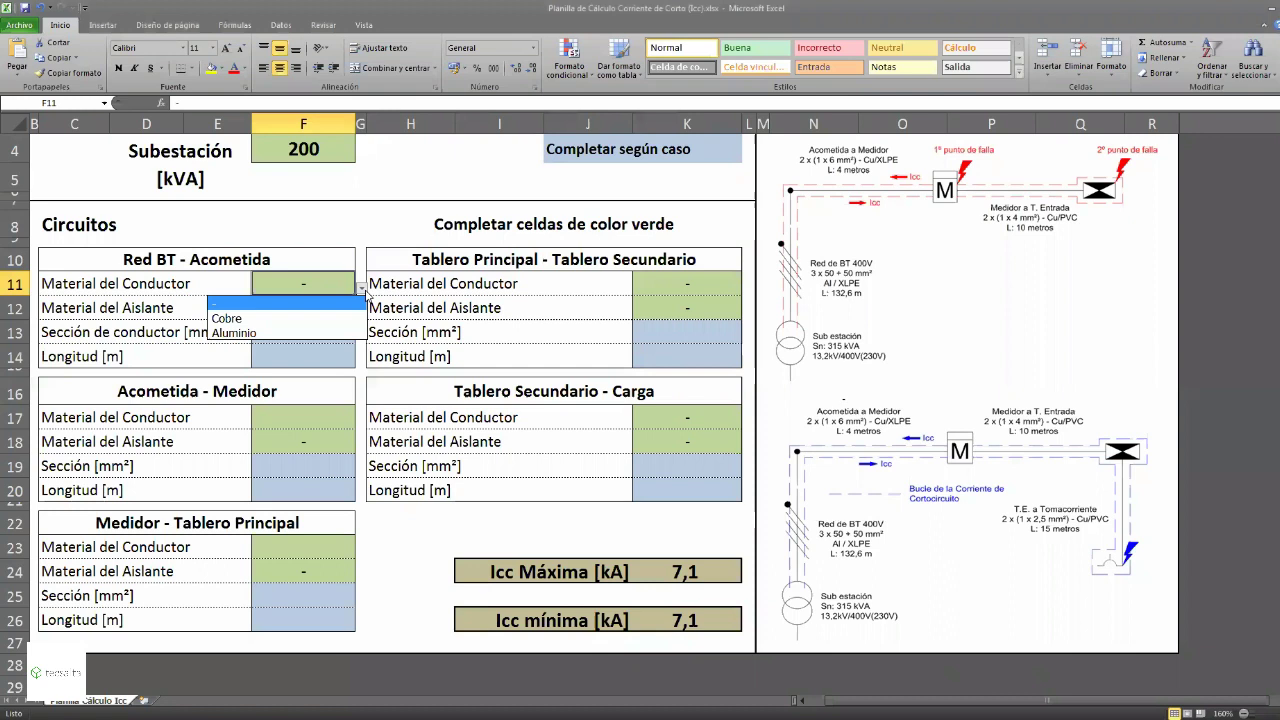
{"action": "left_click", "coordinate": [313, 332]}
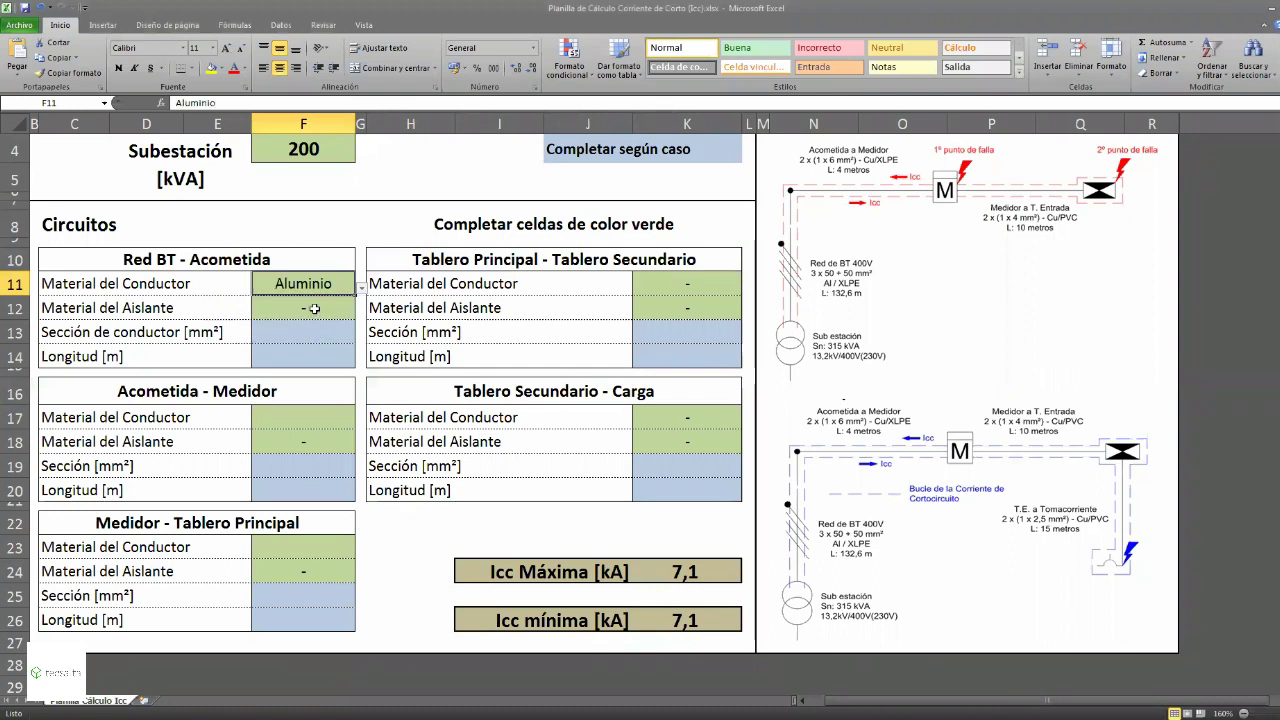
{"action": "left_click", "coordinate": [330, 308]}
{"action": "left_click", "coordinate": [361, 312]}
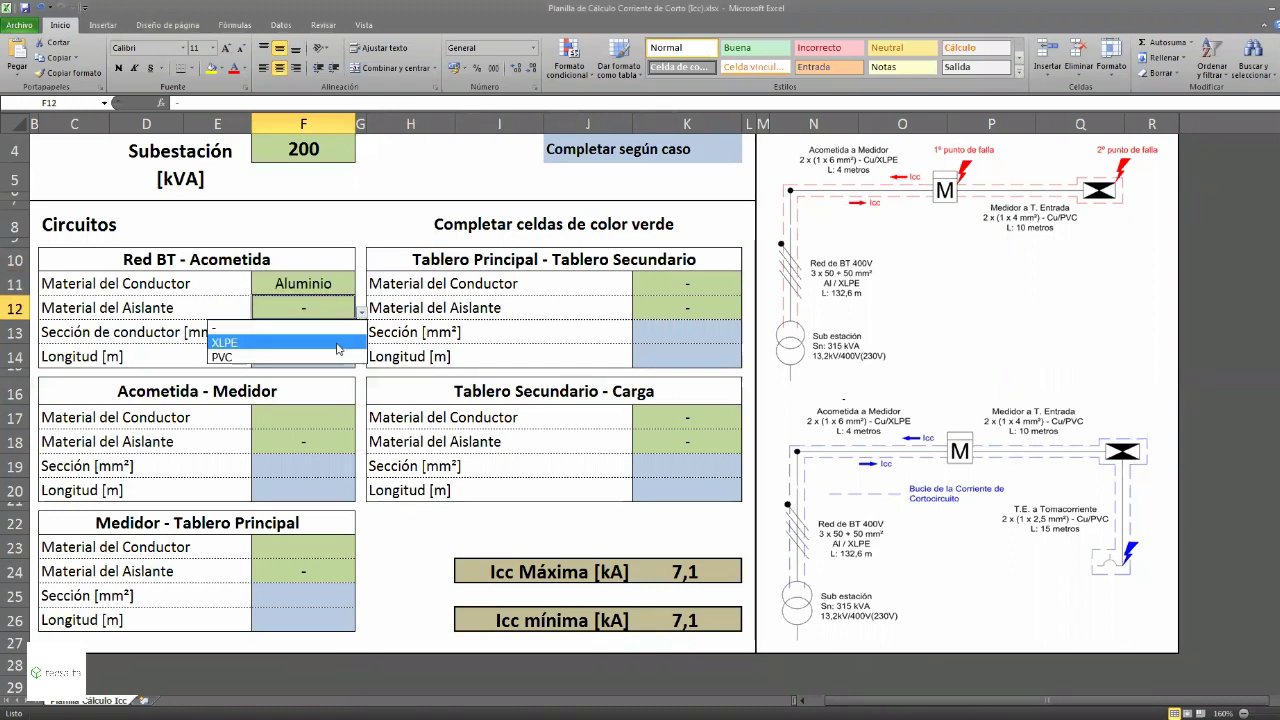
{"action": "left_click", "coordinate": [337, 341]}
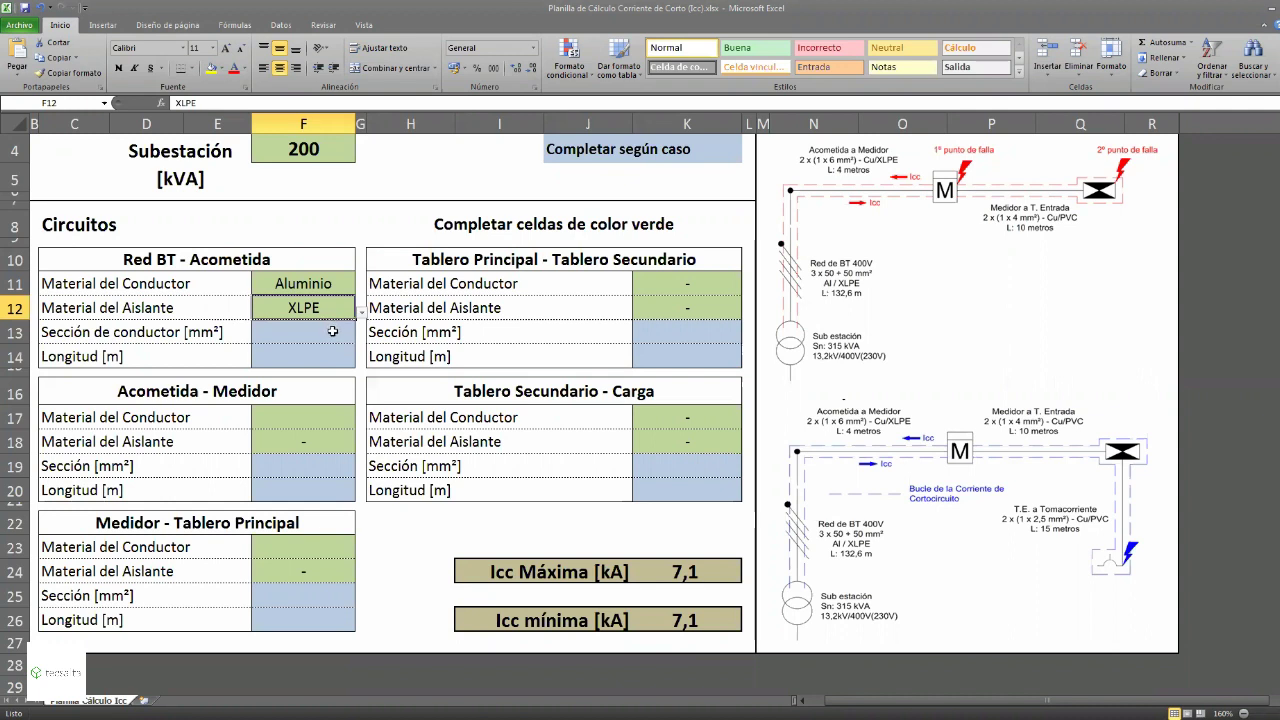
{"action": "left_click", "coordinate": [333, 331]}
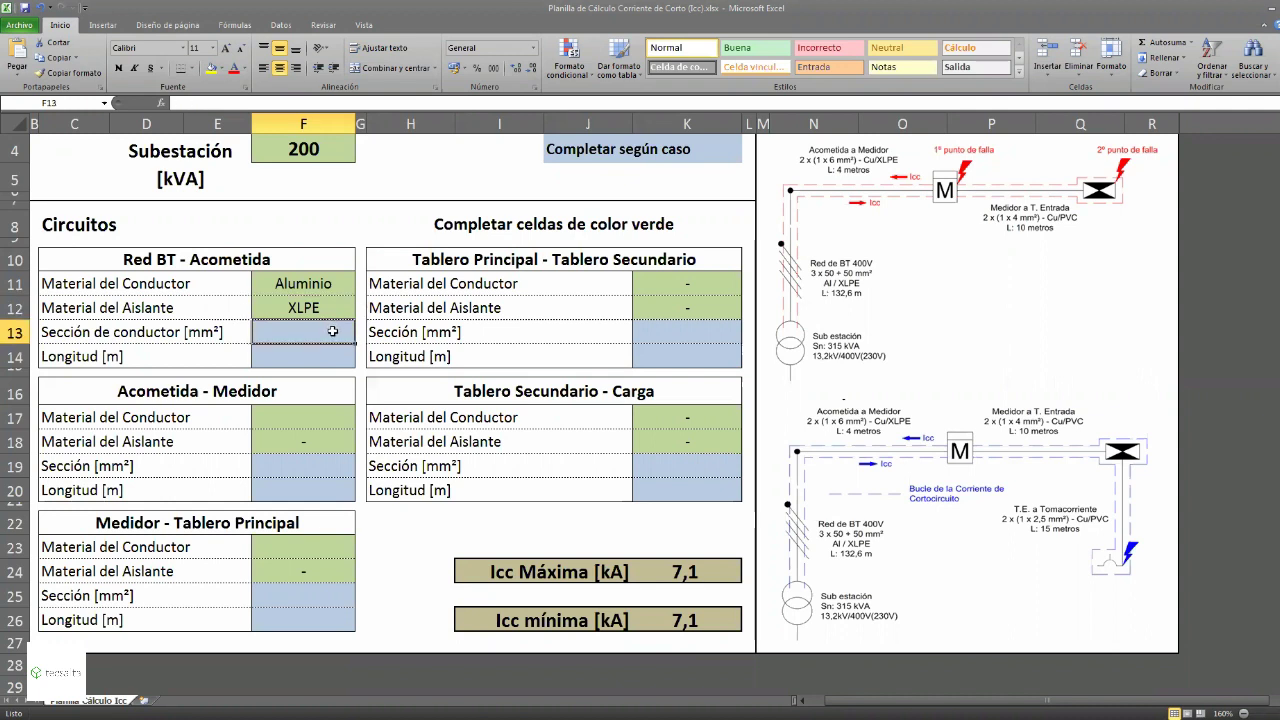
{"action": "type", "text": "35"}
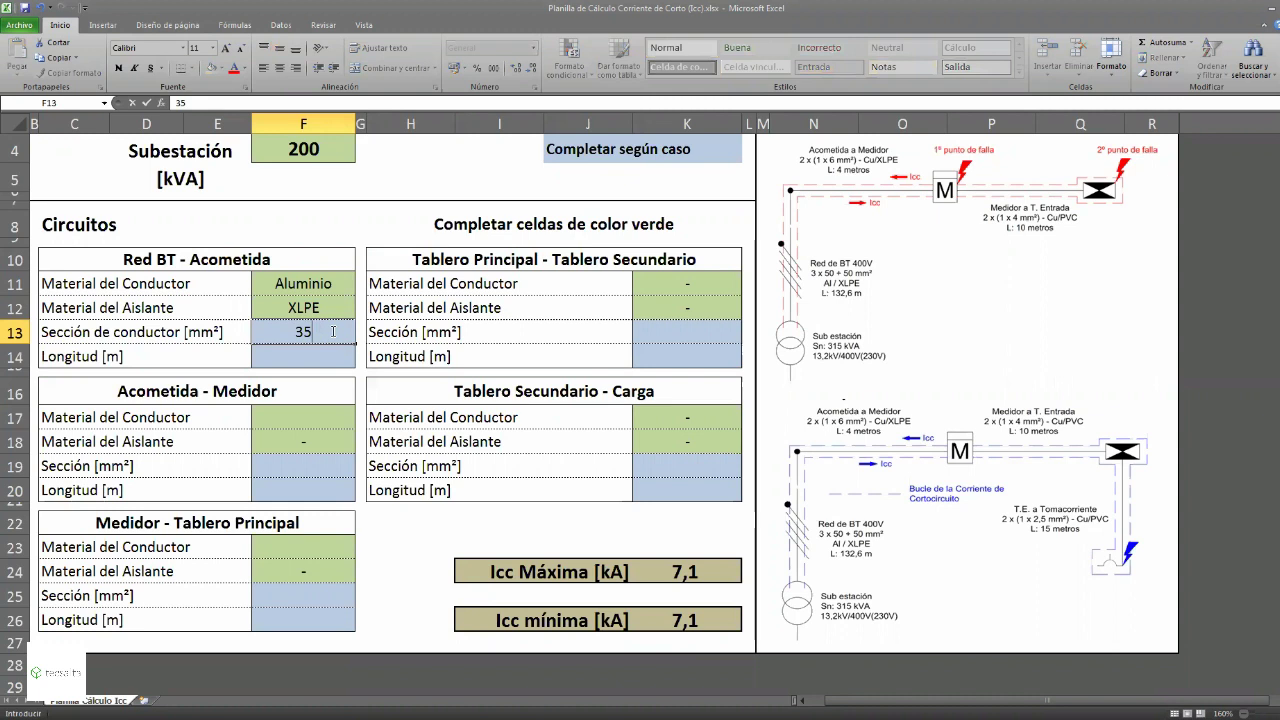
{"action": "left_click", "coordinate": [346, 363]}
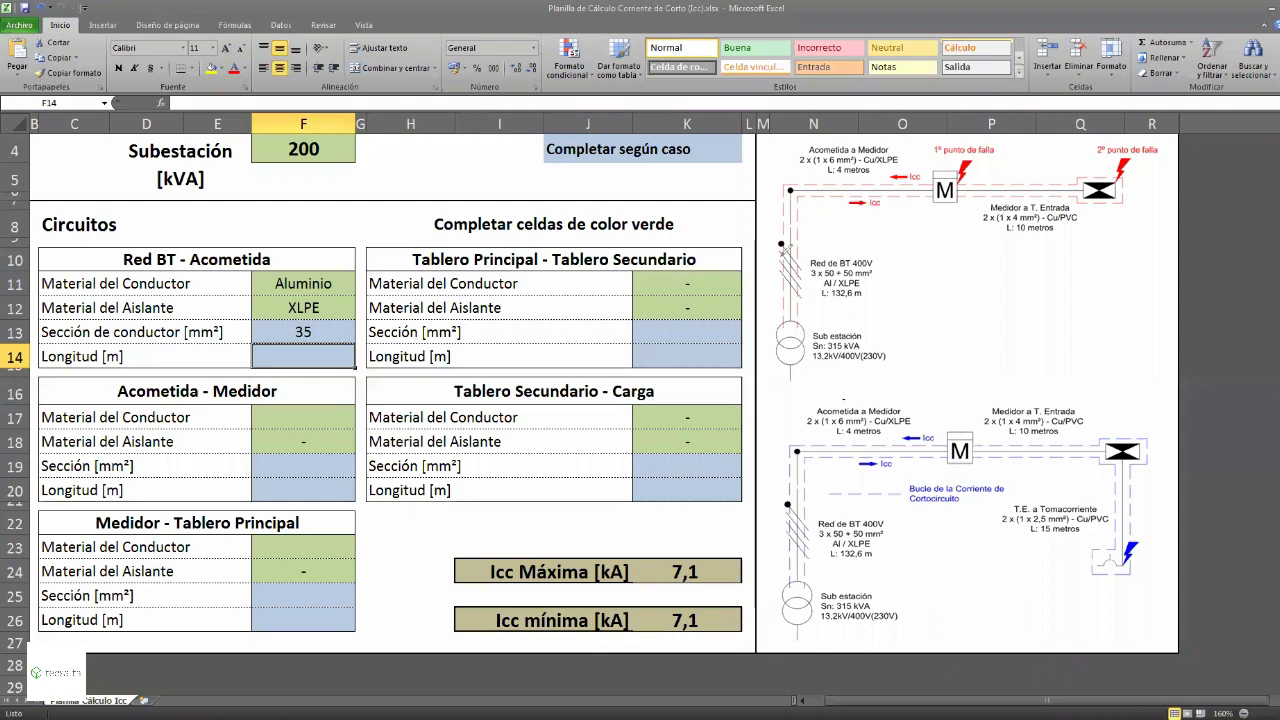
{"action": "left_click_drag", "start_coordinate": [770, 186], "coordinate": [790, 335]}
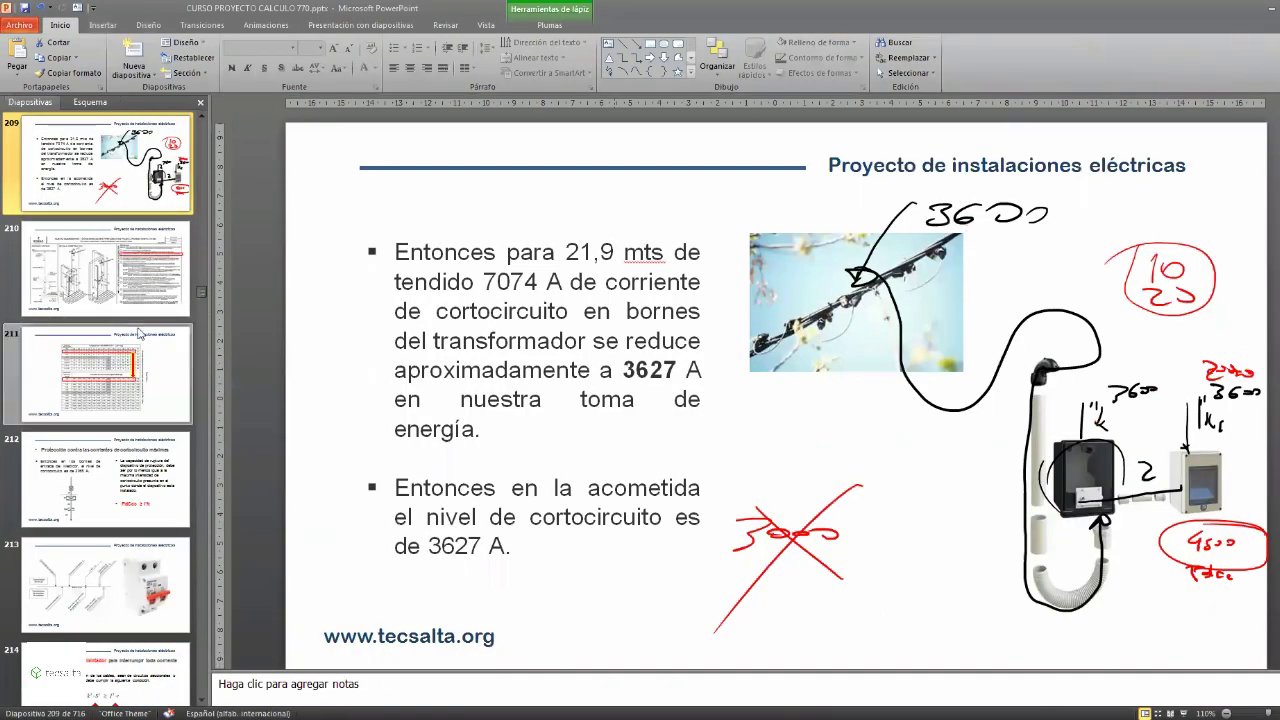
After viewing slide 208, enter 22 m as the acometida length in F14.
{"action": "scroll", "coordinate": [119, 220], "scroll_direction": "up", "scroll_amount": 2}
{"action": "left_click", "coordinate": [132, 262]}
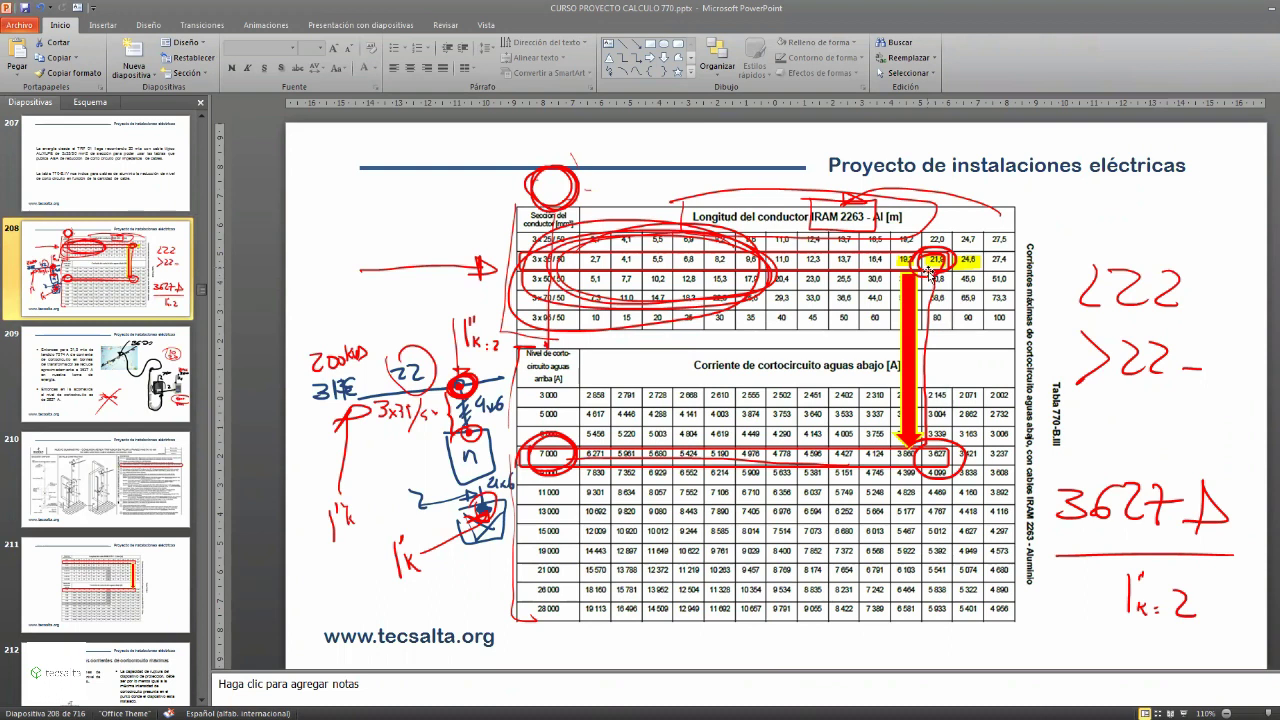
{"action": "key", "text": "alt+Tab"}
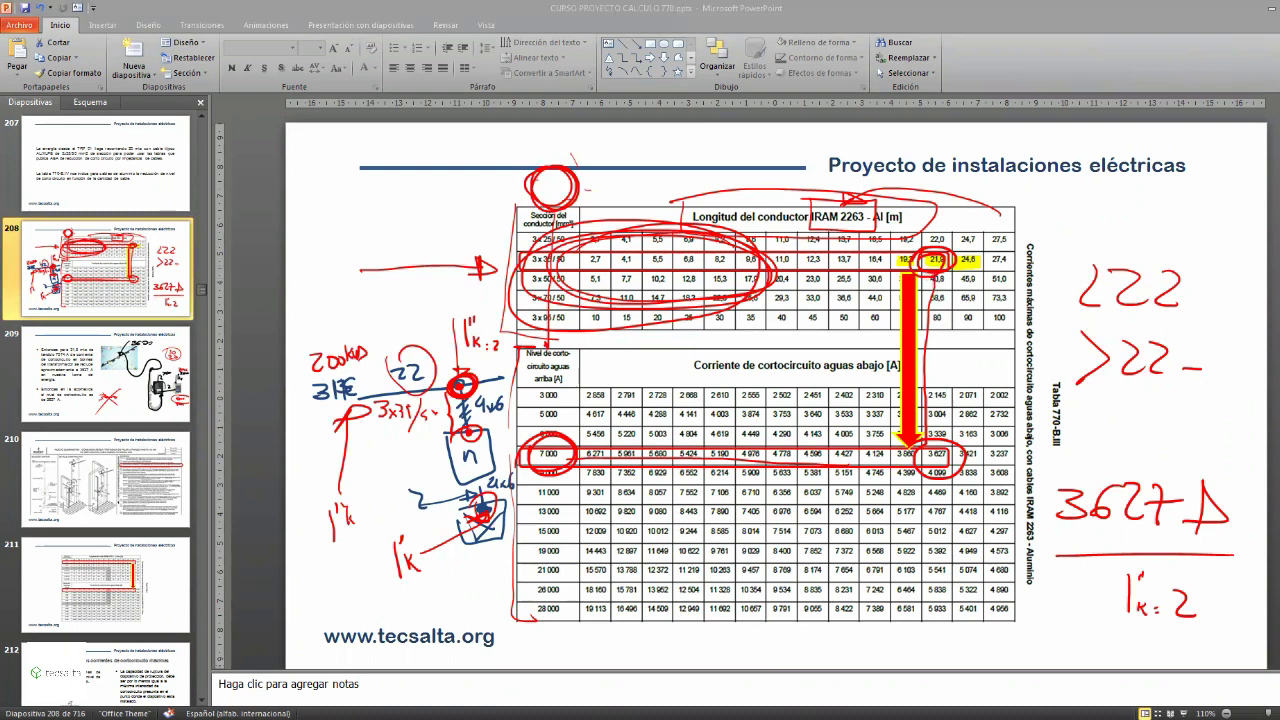
{"action": "type", "text": "22"}
{"action": "key", "text": "Return"}
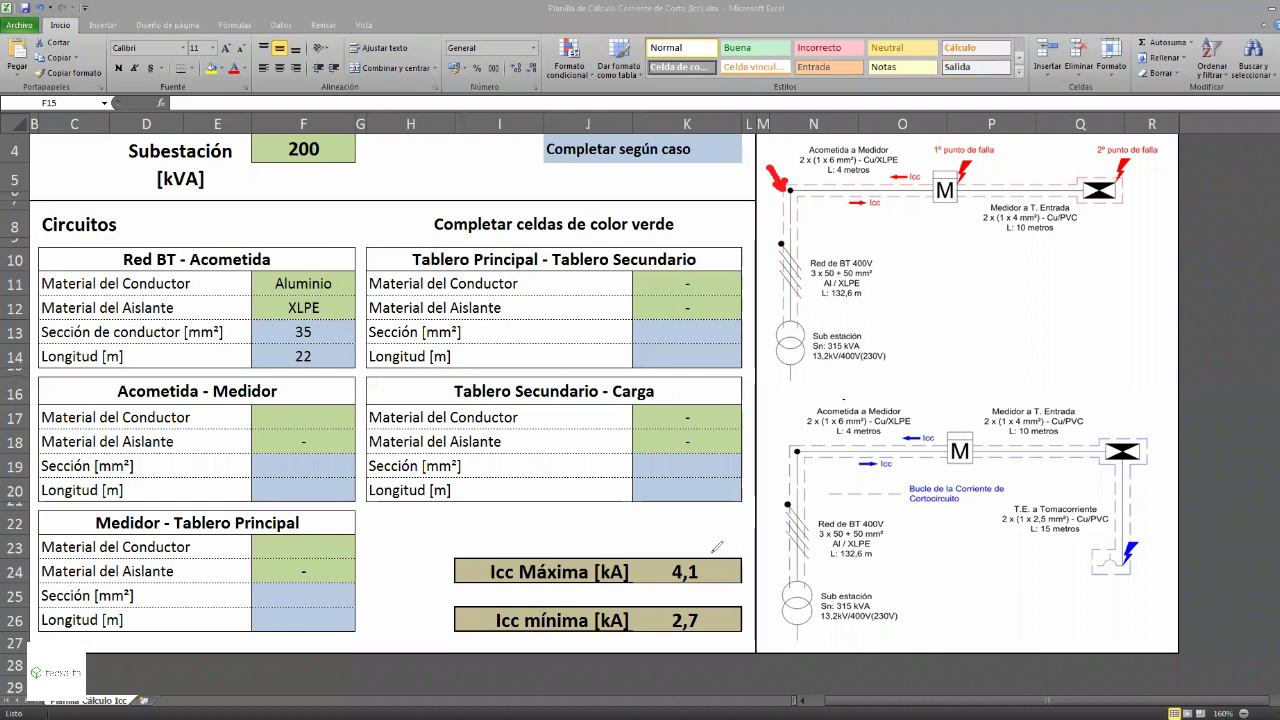
{"action": "left_click_drag", "start_coordinate": [700, 544], "coordinate": [690, 540]}
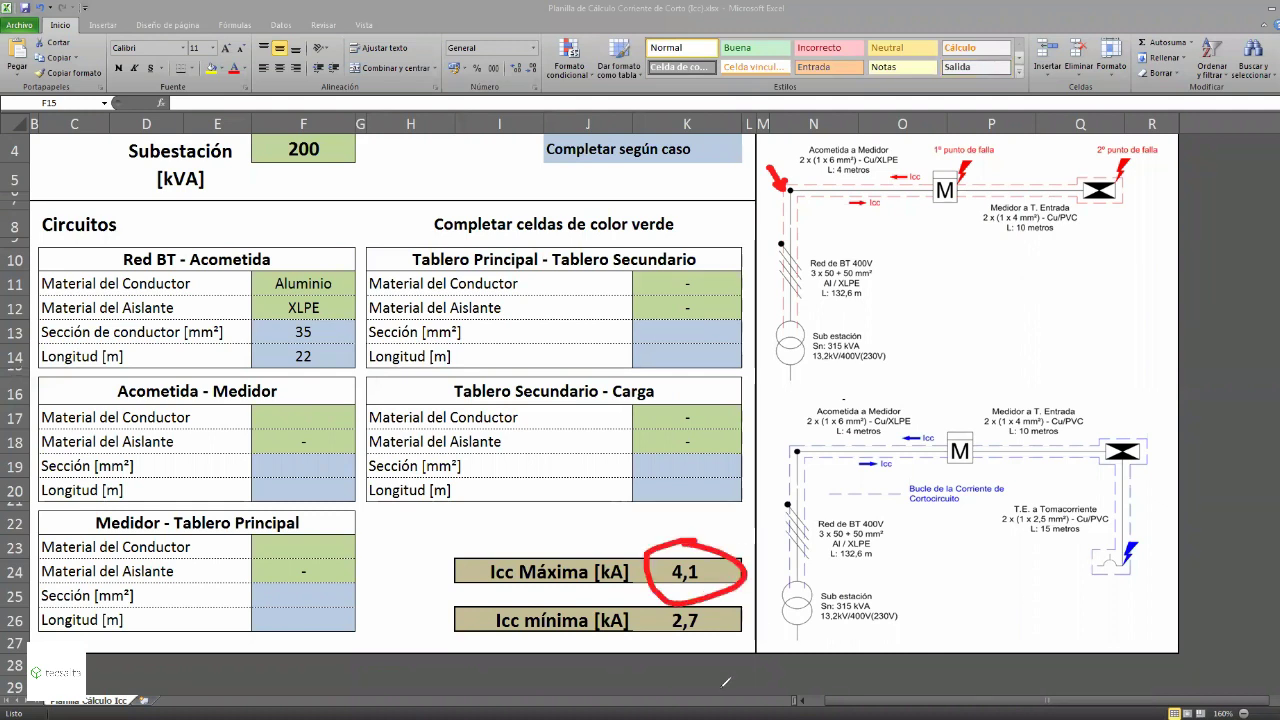
{"action": "left_click_drag", "start_coordinate": [669, 591], "coordinate": [720, 582]}
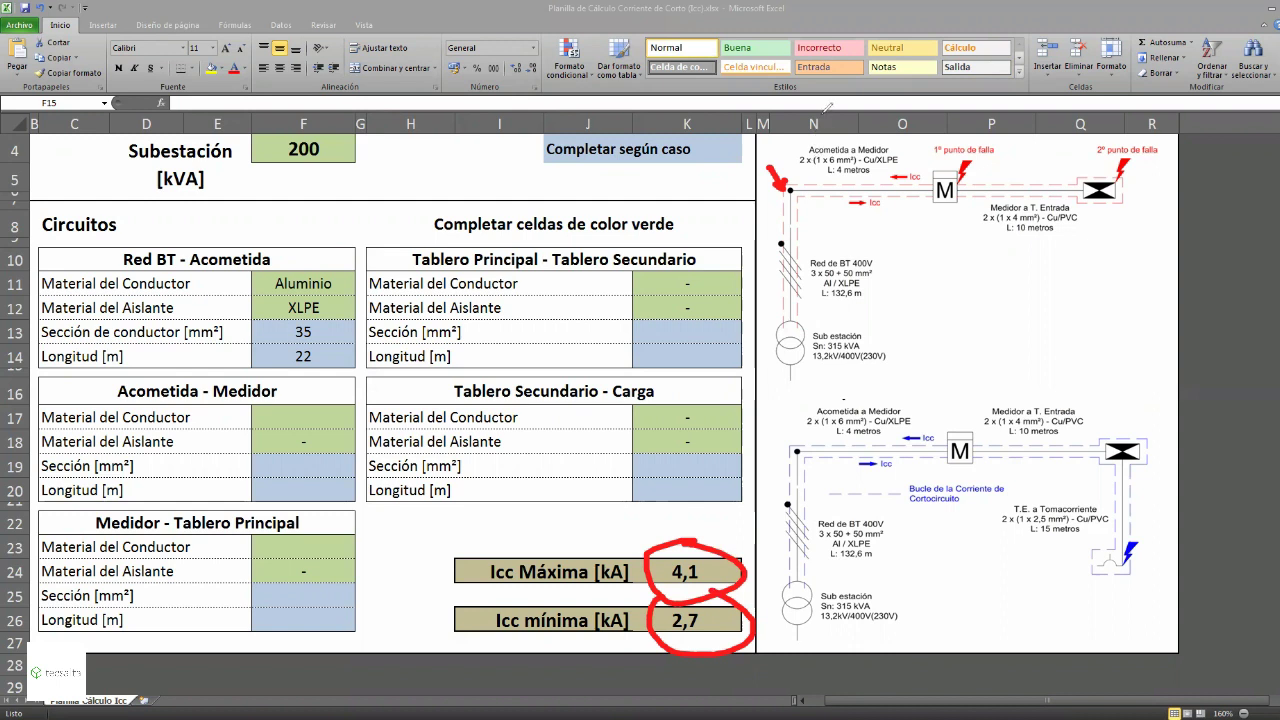
{"action": "key", "text": "Escape"}
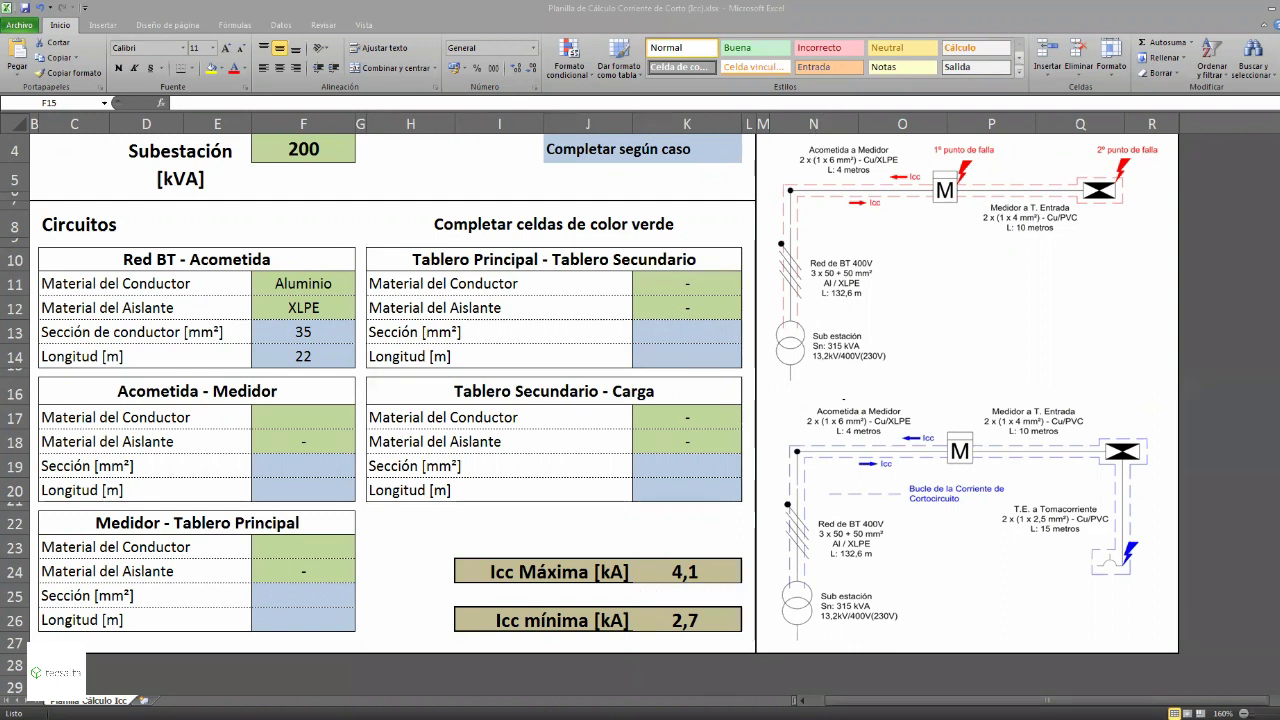
{"action": "key", "text": "alt+Tab"}
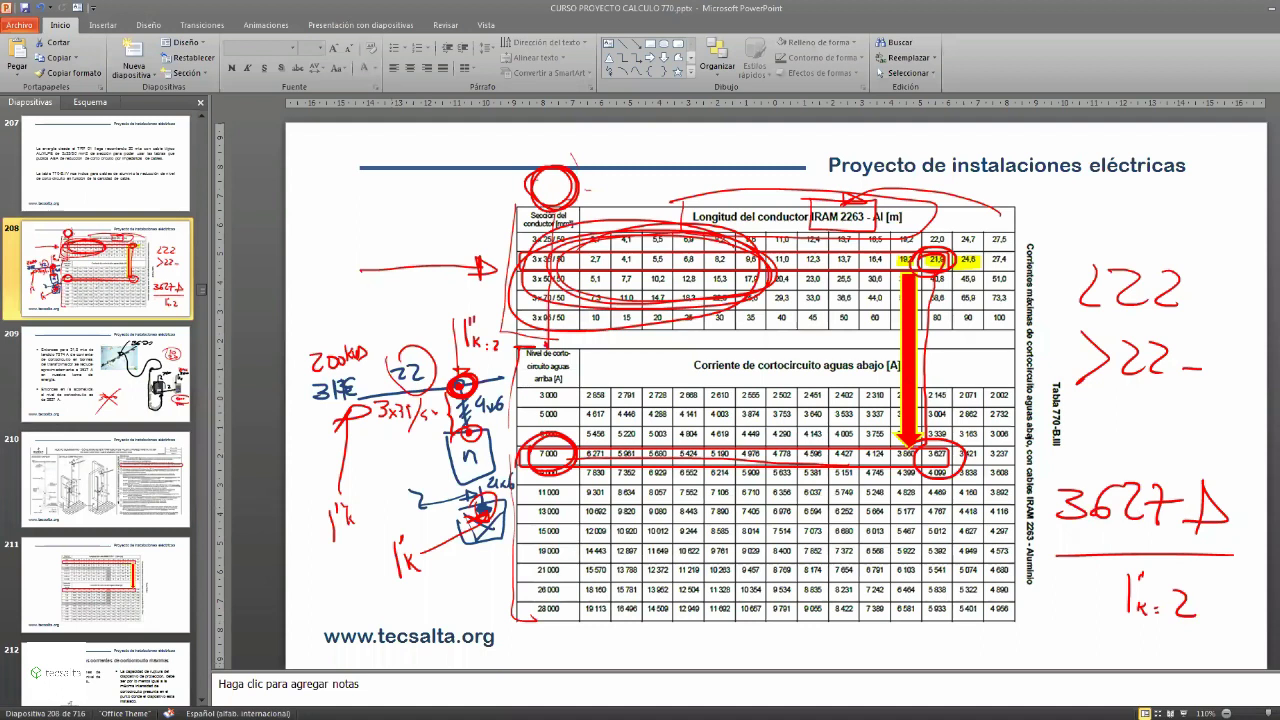
{"action": "left_click", "coordinate": [590, 703]}
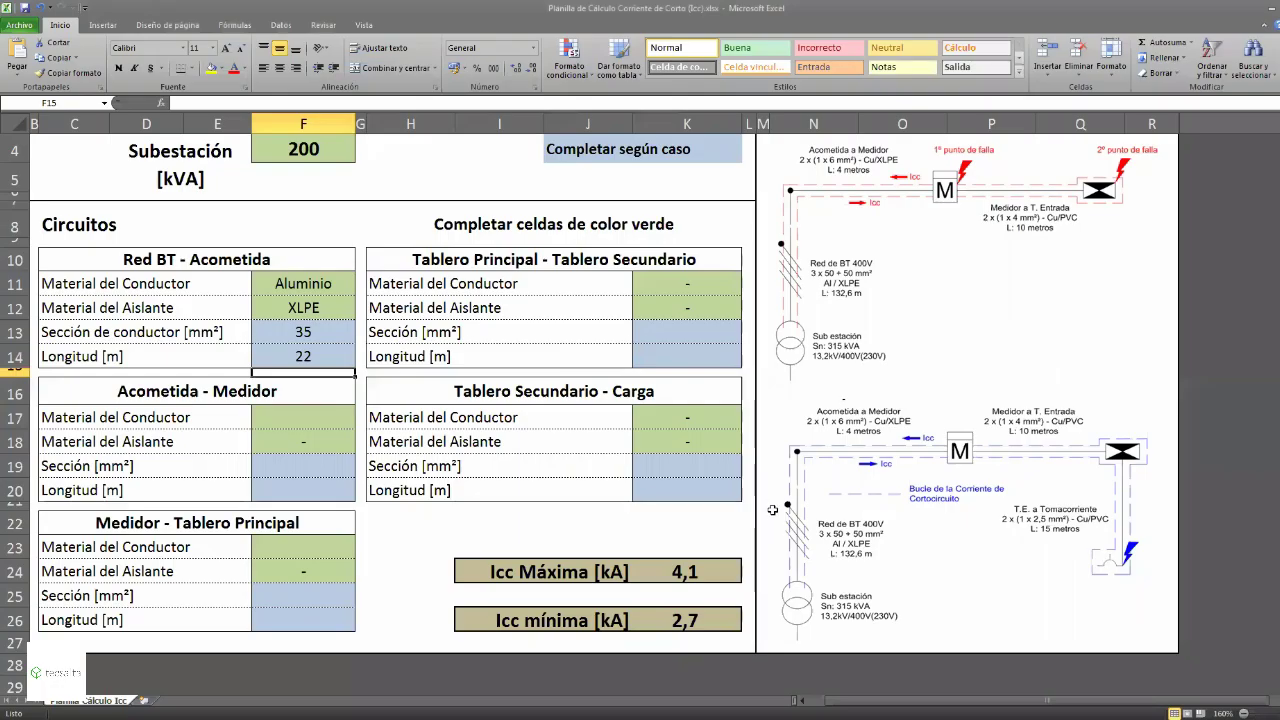
{"action": "left_click", "coordinate": [708, 578]}
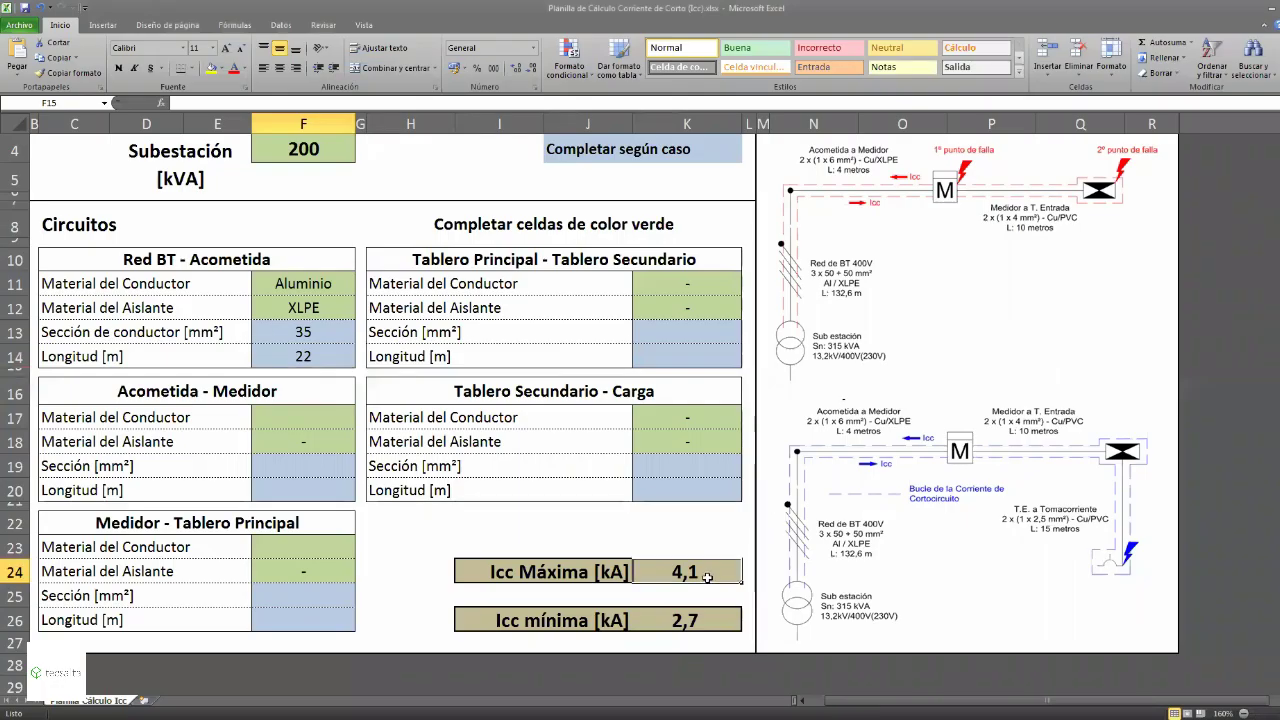
{"action": "left_click", "coordinate": [1158, 612]}
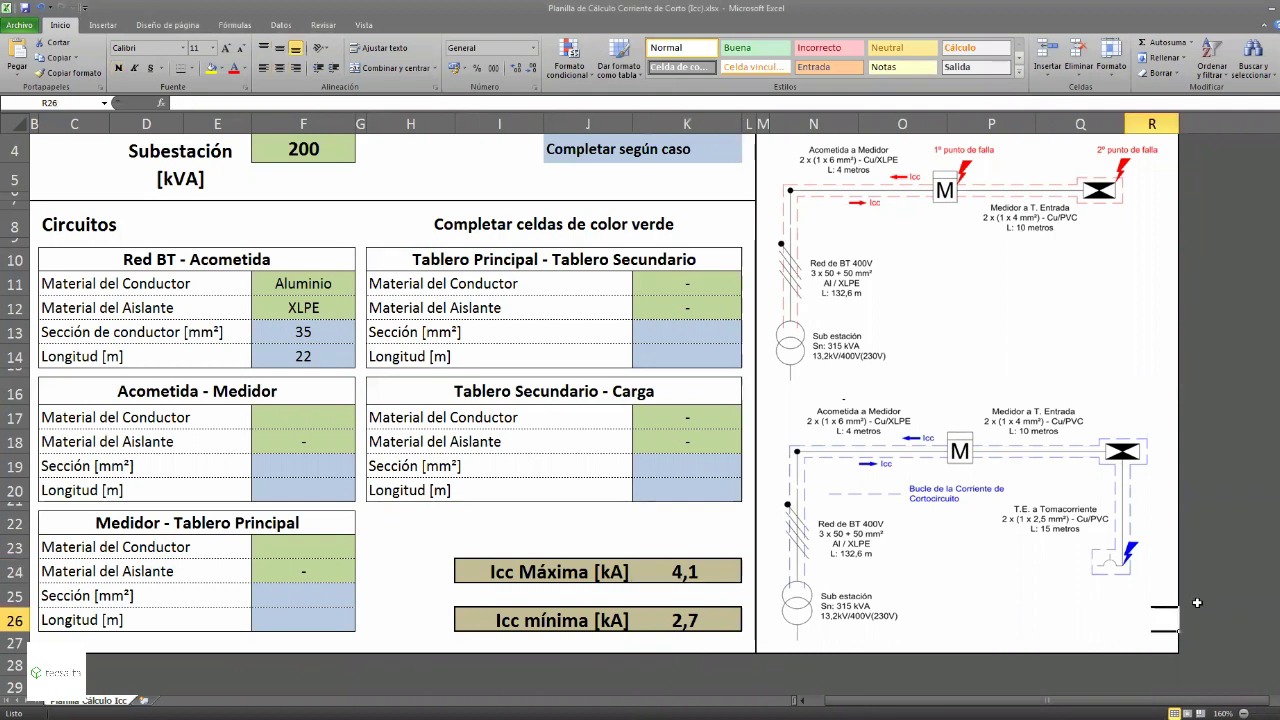
{"action": "left_click", "coordinate": [824, 217]}
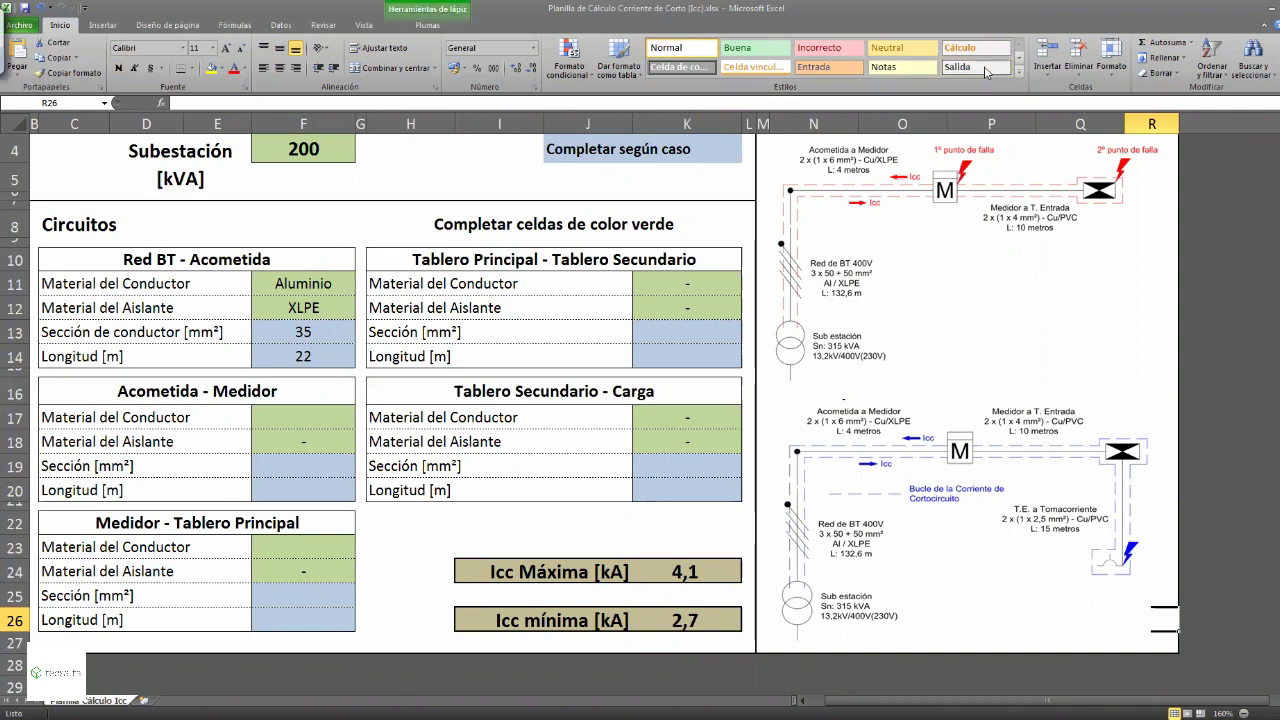
{"action": "mouse_move", "coordinate": [798, 212]}
{"action": "left_mouse_down"}
{"action": "mouse_move", "coordinate": [946, 222]}
{"action": "mouse_move", "coordinate": [945, 283]}
{"action": "left_mouse_up"}
{"action": "mouse_move", "coordinate": [940, 270]}
{"action": "left_mouse_down"}
{"action": "mouse_move", "coordinate": [942, 306]}
{"action": "mouse_move", "coordinate": [982, 278]}
{"action": "mouse_move", "coordinate": [952, 320]}
{"action": "left_mouse_up"}
{"action": "mouse_move", "coordinate": [1020, 268]}
{"action": "left_mouse_down"}
{"action": "mouse_move", "coordinate": [990, 302]}
{"action": "mouse_move", "coordinate": [1045, 320]}
{"action": "left_mouse_up"}
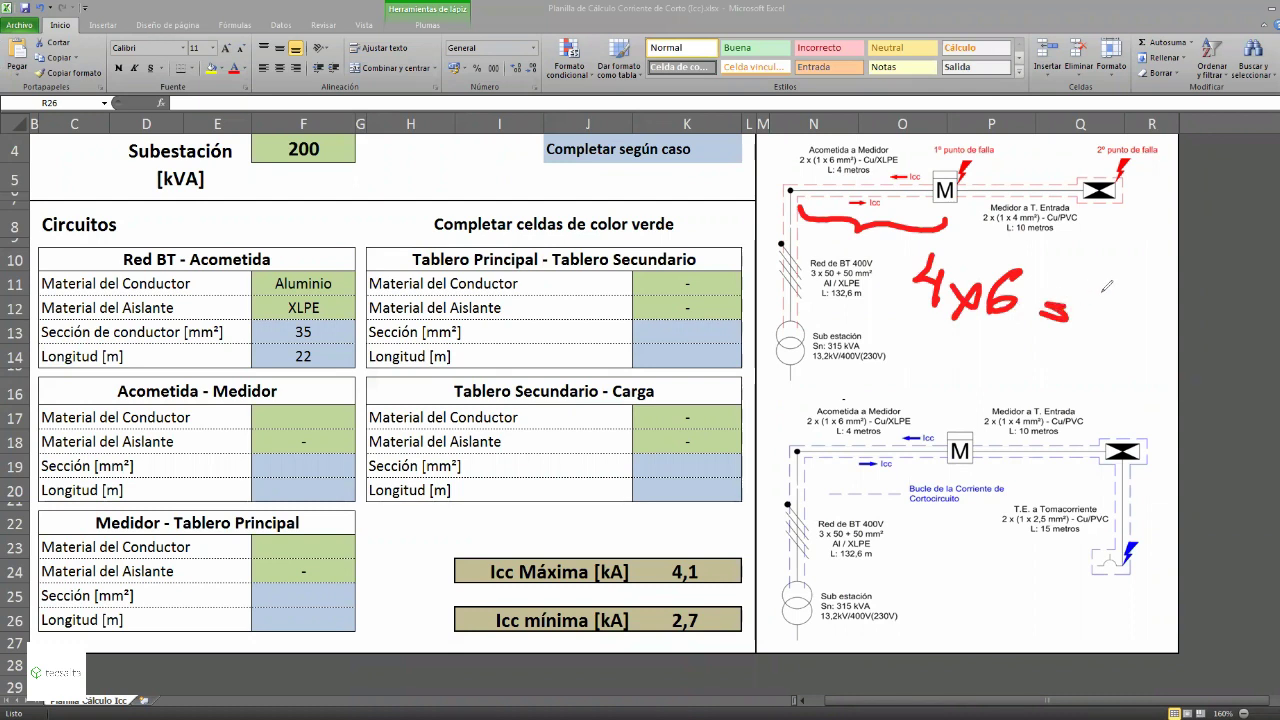
{"action": "left_click_drag", "start_coordinate": [1114, 294], "coordinate": [1080, 330]}
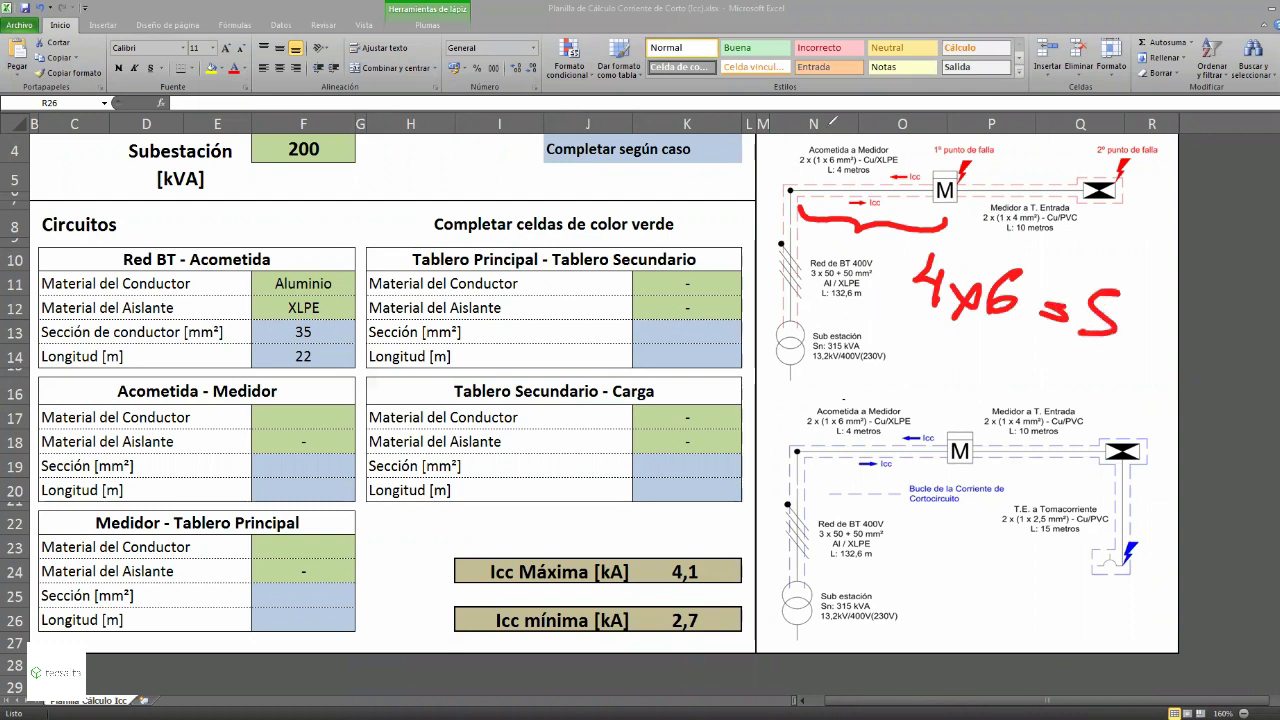
{"action": "key", "text": "Escape"}
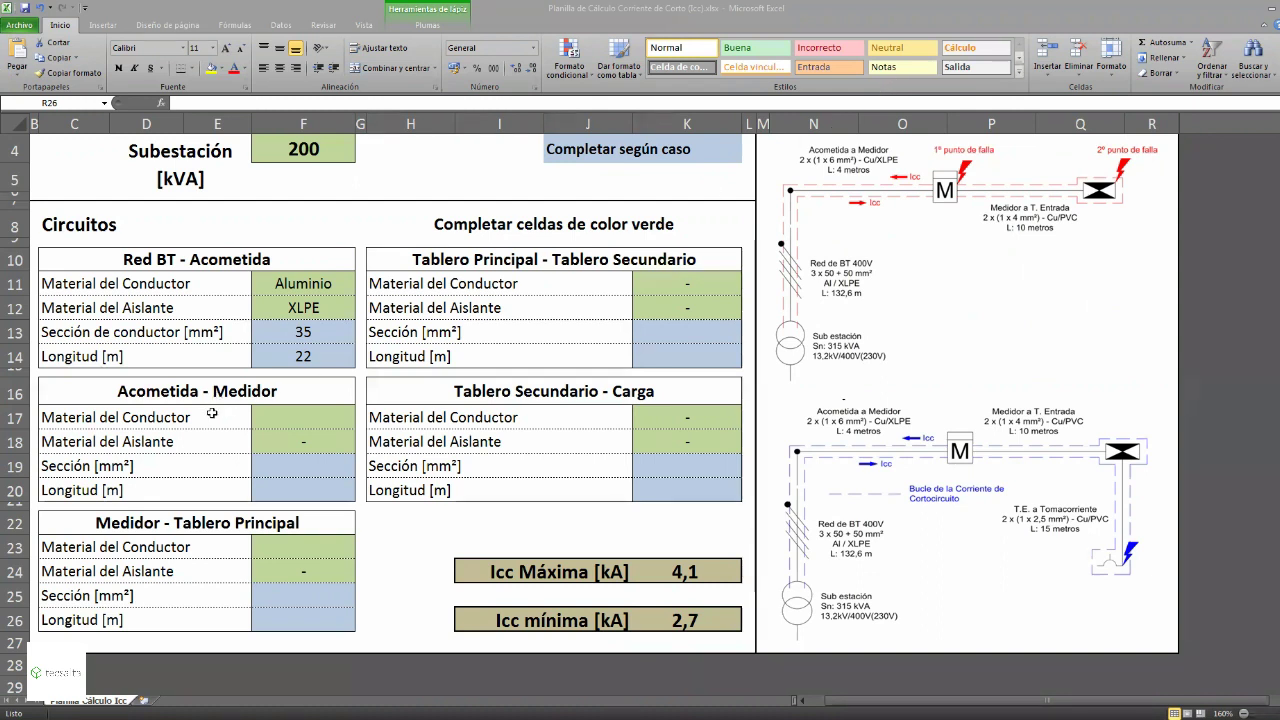
Set the Acometida – Medidor conductor to Cobre with XLPE insulation.
{"action": "left_click", "coordinate": [303, 417]}
{"action": "left_click", "coordinate": [361, 422]}
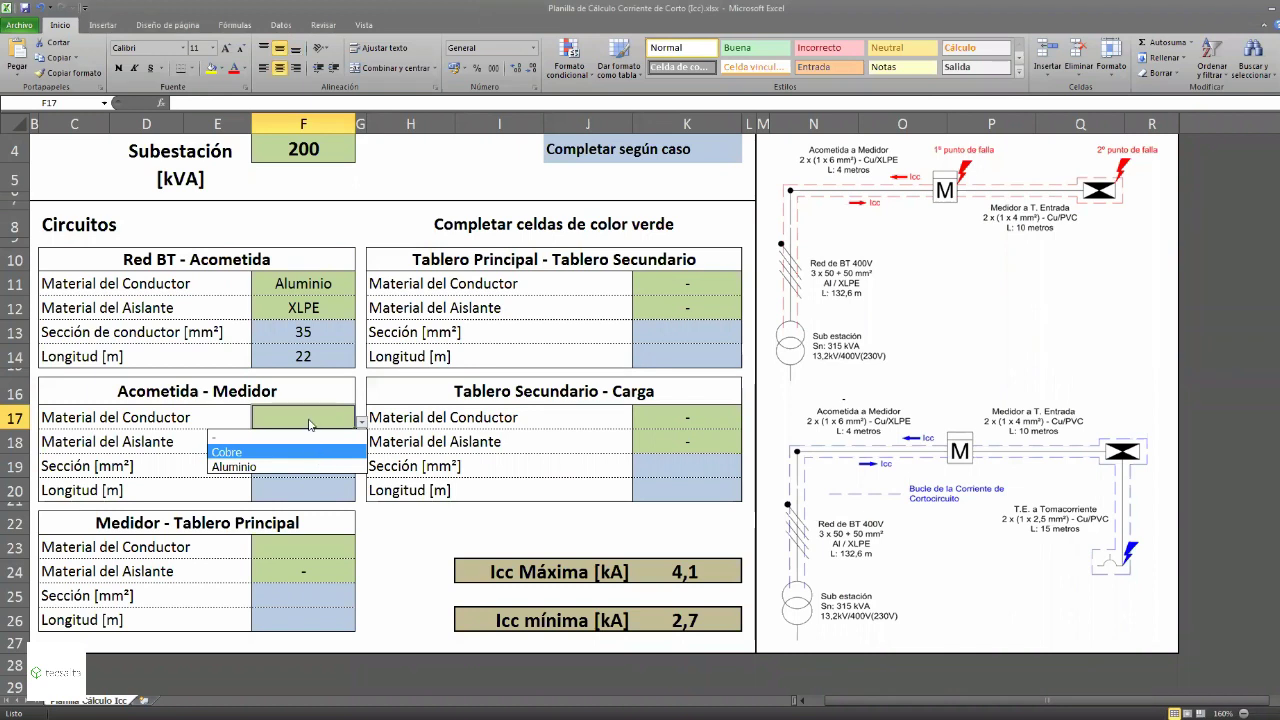
{"action": "left_click", "coordinate": [312, 422]}
{"action": "left_click", "coordinate": [361, 422]}
{"action": "left_click", "coordinate": [337, 453]}
{"action": "left_click", "coordinate": [328, 437]}
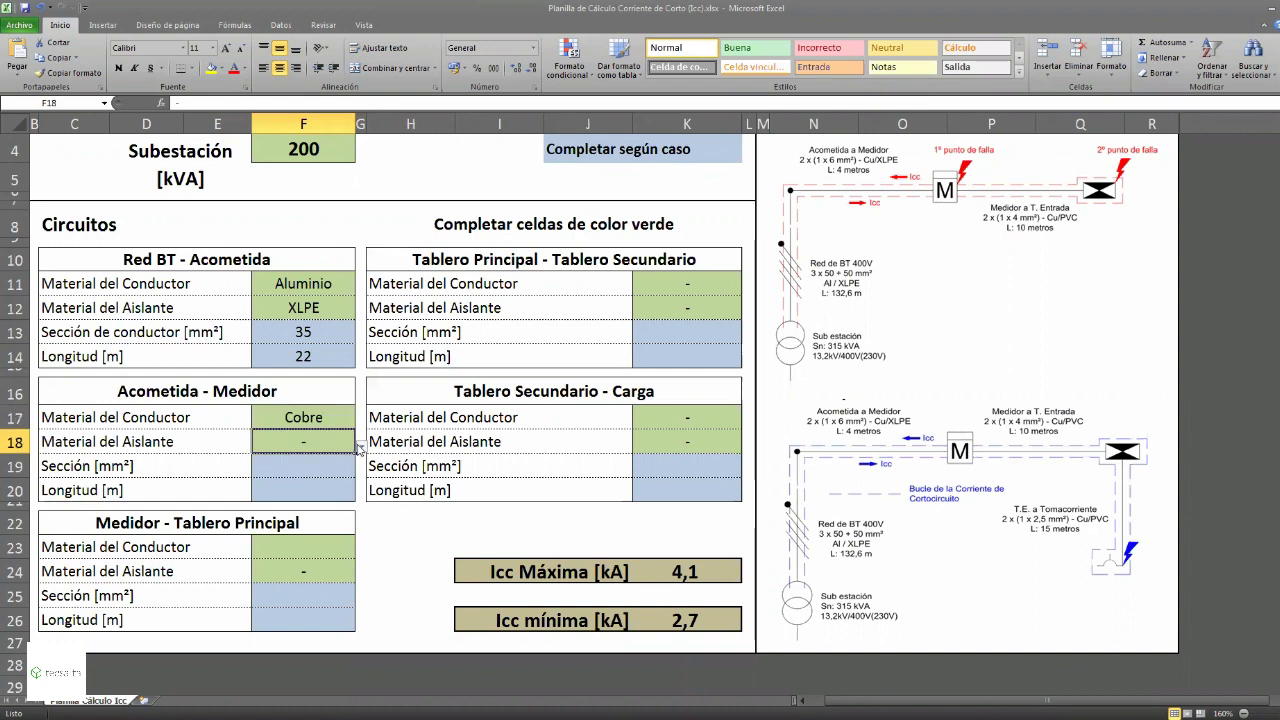
{"action": "left_click", "coordinate": [358, 449]}
{"action": "left_click", "coordinate": [342, 474]}
Enter a 6 mm² cross-section and 5 m length for the meter section.
{"action": "left_click", "coordinate": [334, 463]}
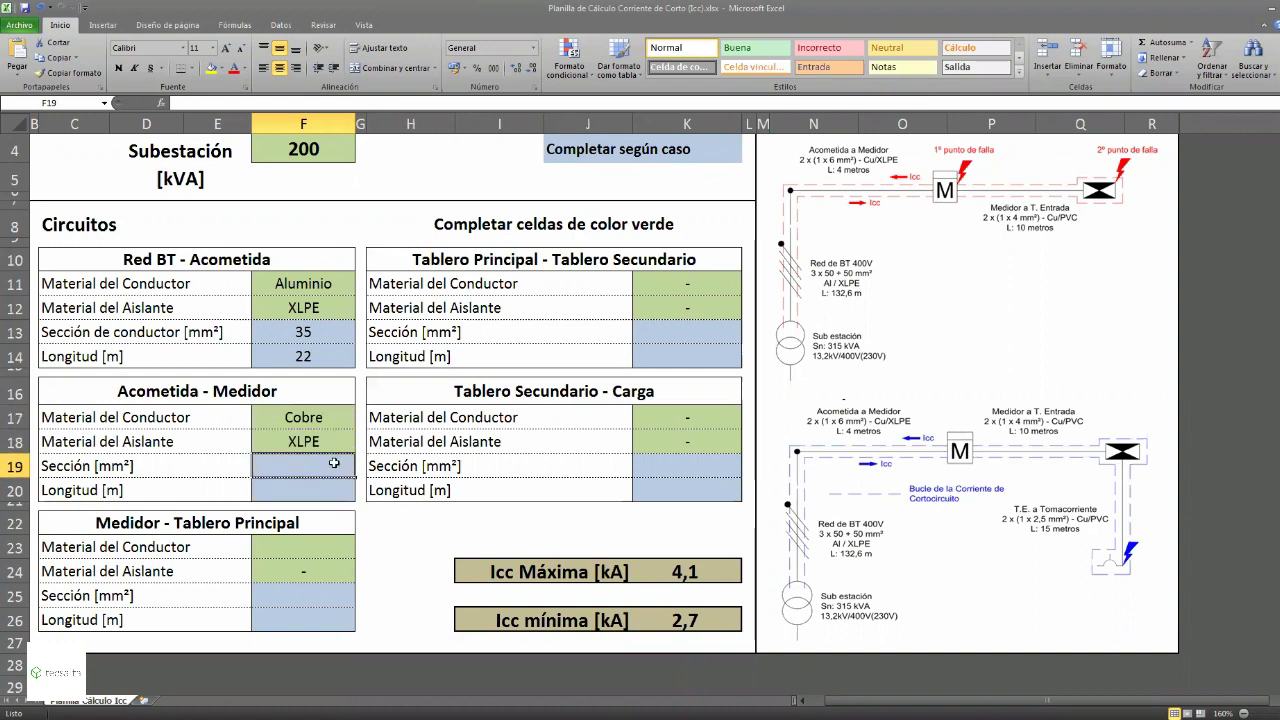
{"action": "type", "text": "6"}
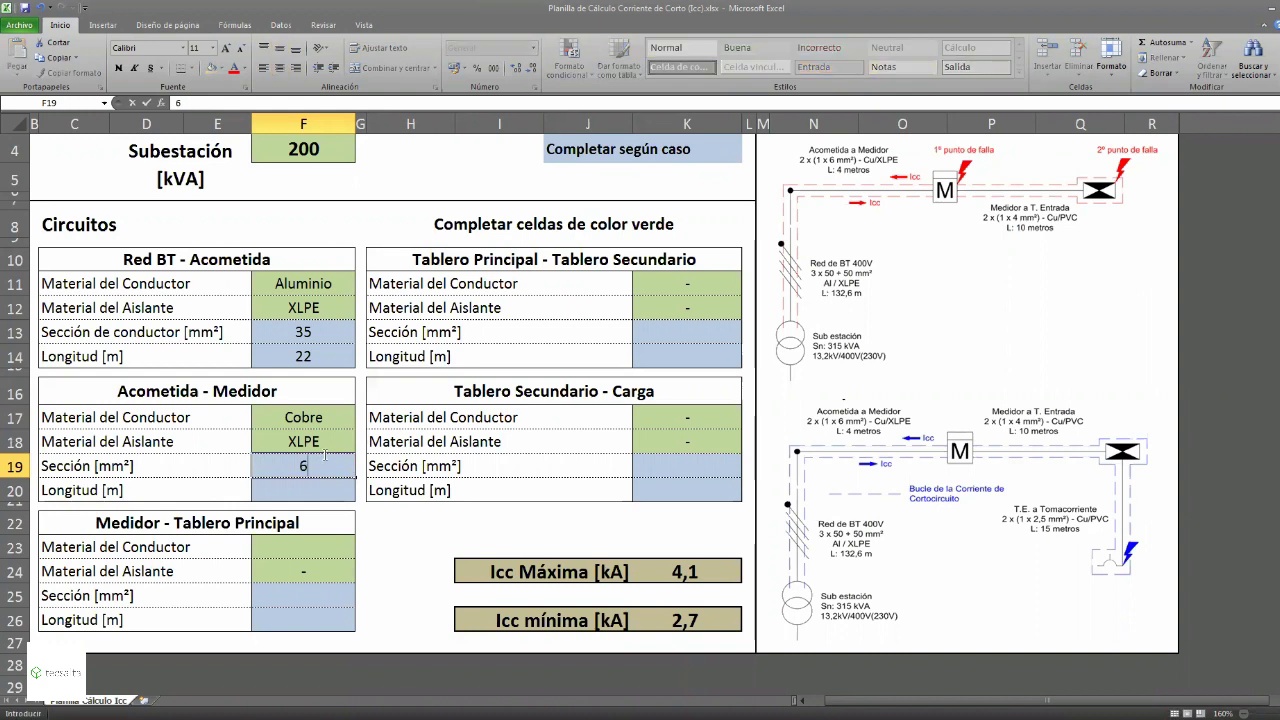
{"action": "key", "text": "Return"}
{"action": "type", "text": "5"}
{"action": "key", "text": "Return"}
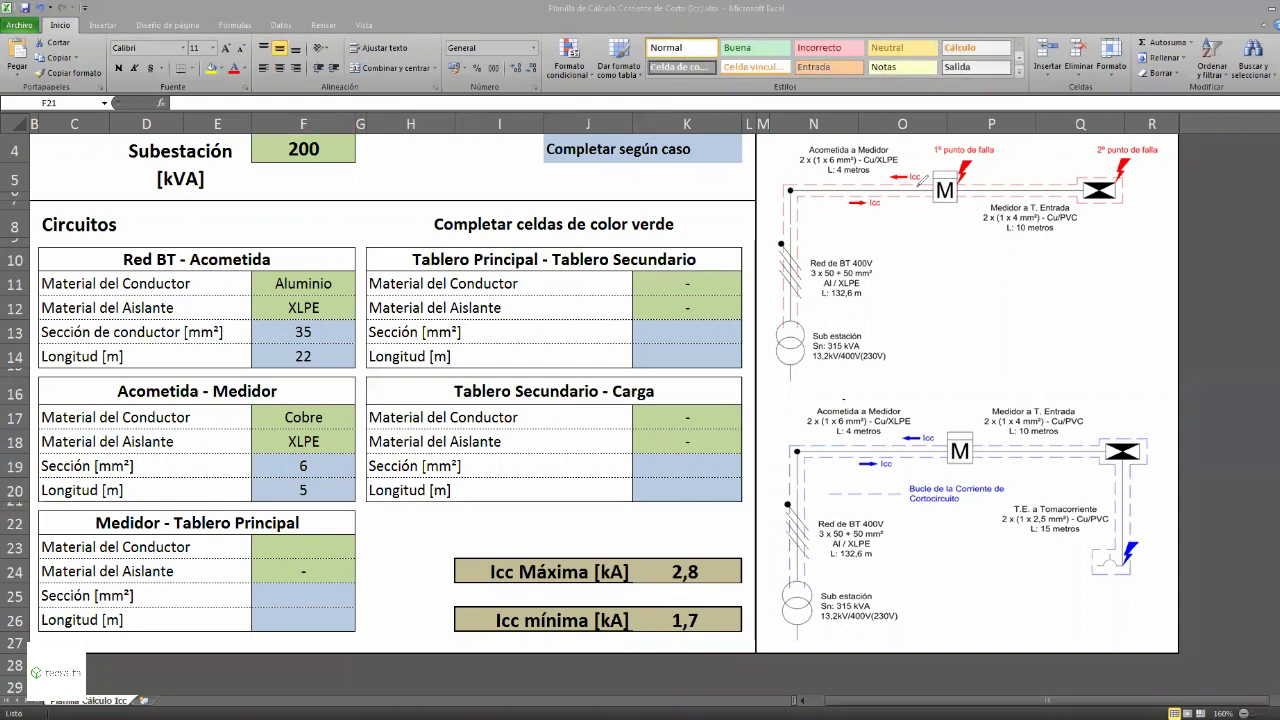
{"action": "mouse_move", "coordinate": [915, 258]}
{"action": "left_mouse_down"}
{"action": "mouse_move", "coordinate": [940, 283]}
{"action": "mouse_move", "coordinate": [937, 308]}
{"action": "left_mouse_up"}
{"action": "left_click", "coordinate": [946, 277]}
{"action": "mouse_move", "coordinate": [968, 244]}
{"action": "left_mouse_down"}
{"action": "mouse_move", "coordinate": [976, 272]}
{"action": "mouse_move", "coordinate": [1020, 266]}
{"action": "left_mouse_up"}
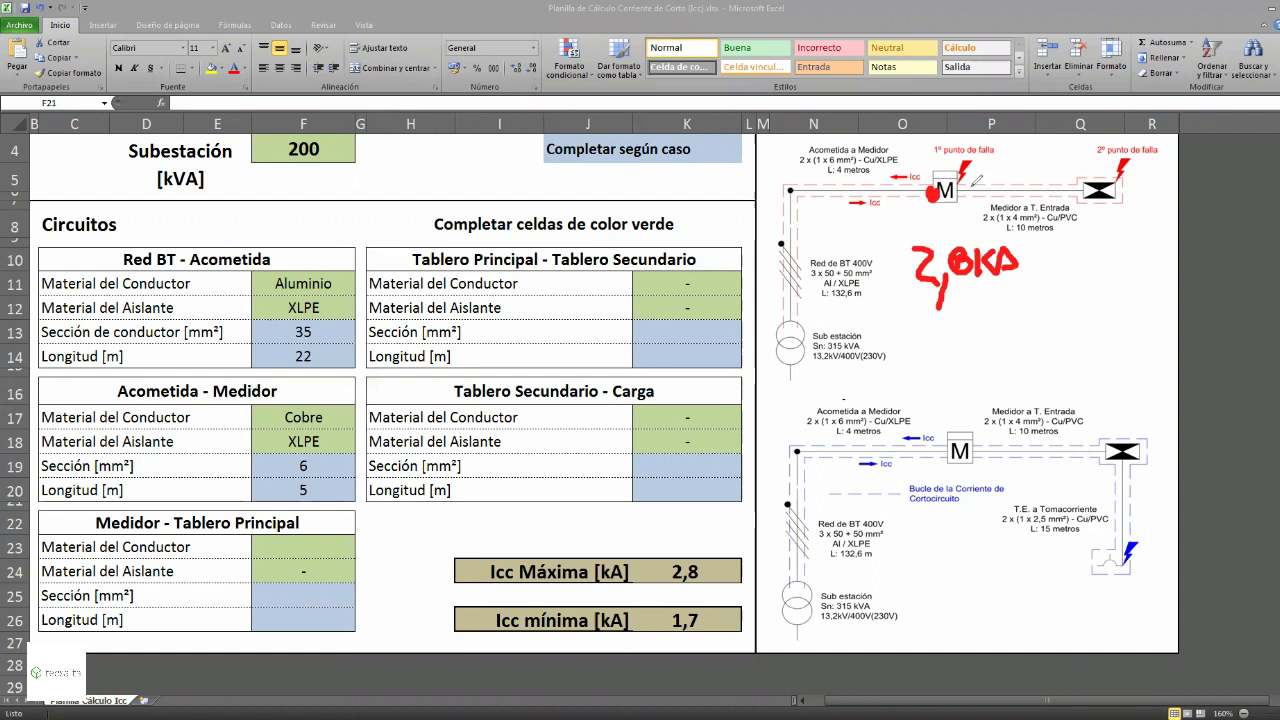
{"action": "mouse_move", "coordinate": [952, 190]}
{"action": "left_mouse_down"}
{"action": "mouse_move", "coordinate": [1090, 196]}
{"action": "mouse_move", "coordinate": [1085, 185]}
{"action": "left_mouse_up"}
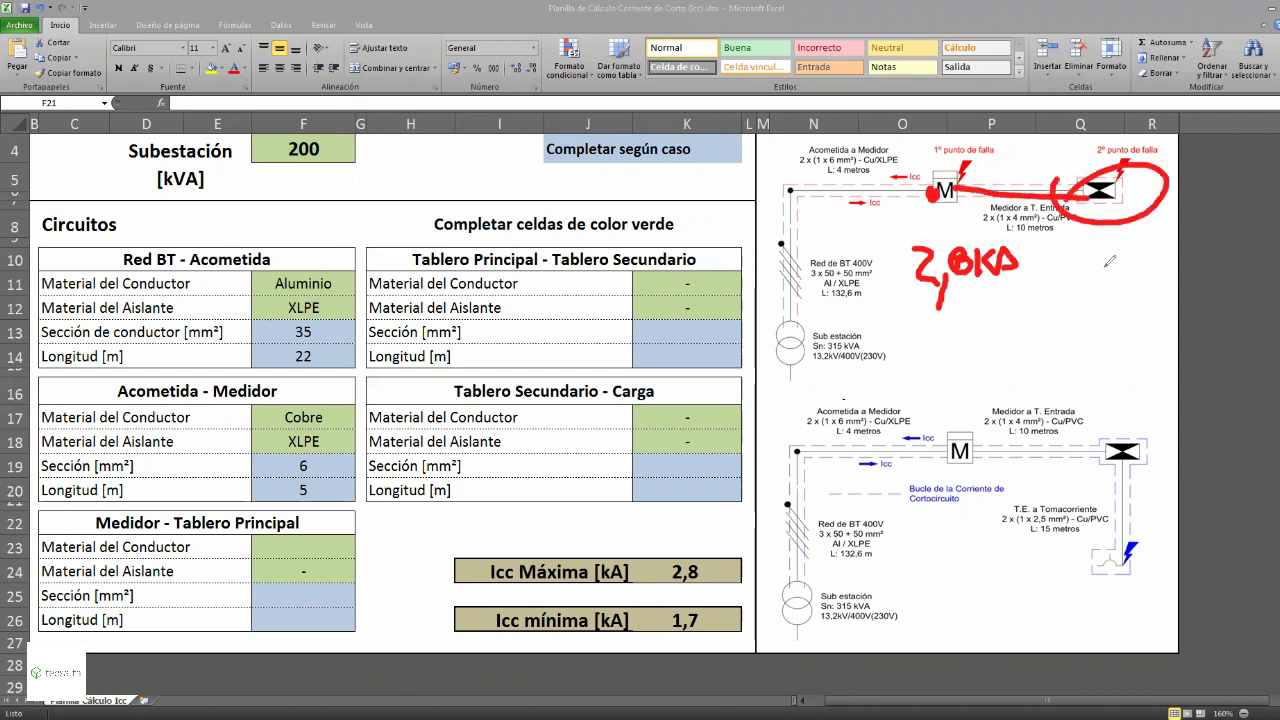
{"action": "left_click_drag", "start_coordinate": [1056, 268], "coordinate": [1058, 314]}
{"action": "left_click_drag", "start_coordinate": [1125, 286], "coordinate": [1124, 289]}
{"action": "left_click_drag", "start_coordinate": [1168, 287], "coordinate": [1276, 300]}
{"action": "left_click_drag", "start_coordinate": [988, 343], "coordinate": [1278, 355]}
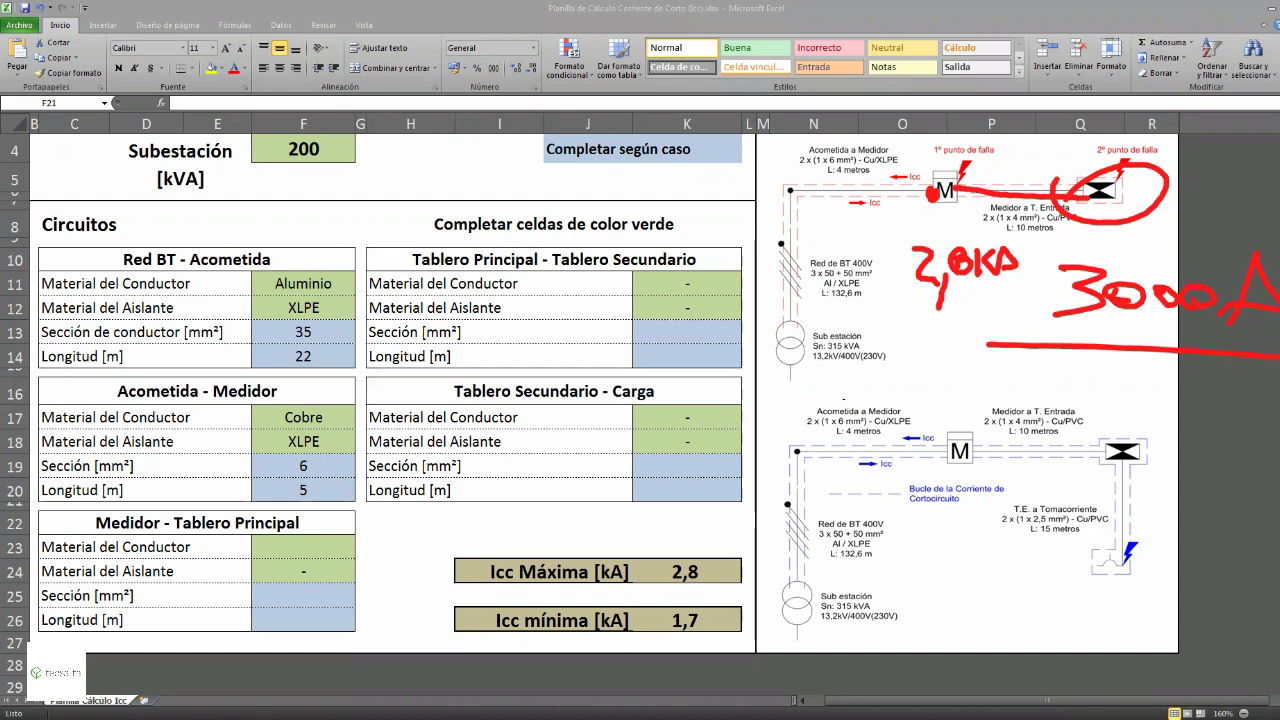
{"action": "left_click_drag", "start_coordinate": [779, 175], "coordinate": [800, 180]}
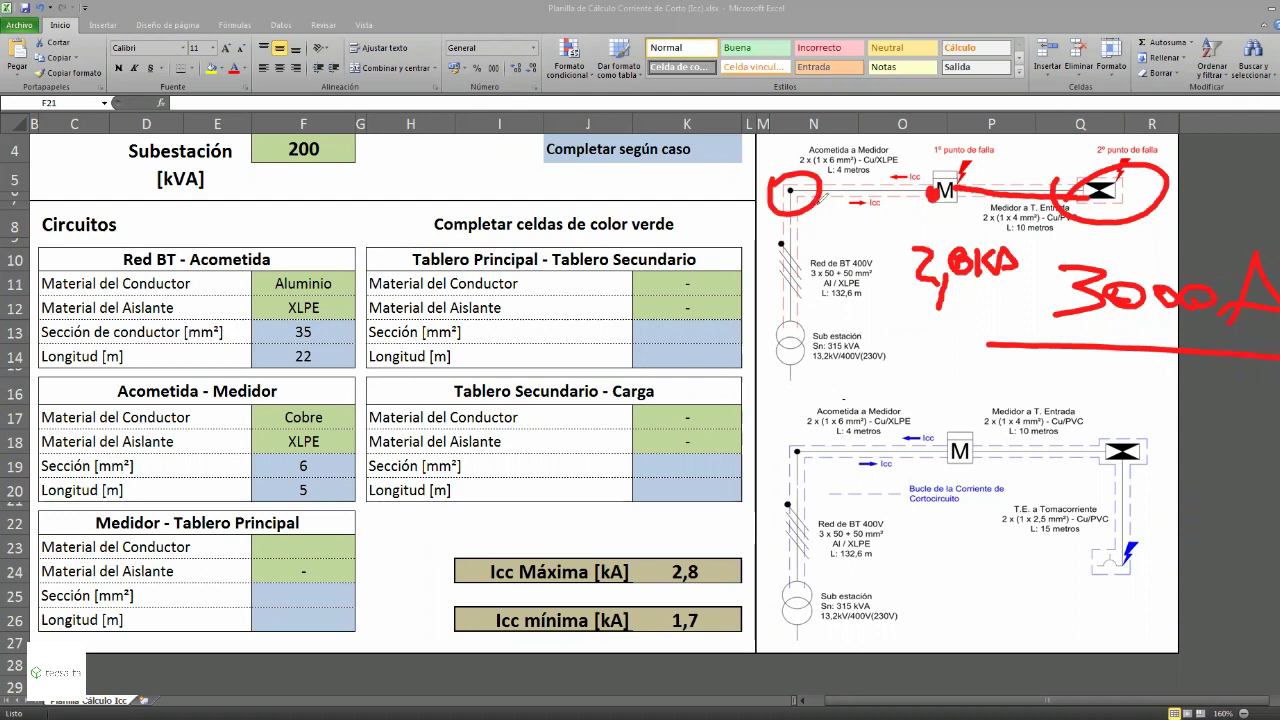
{"action": "mouse_move", "coordinate": [930, 210]}
{"action": "left_mouse_down"}
{"action": "mouse_move", "coordinate": [944, 240]}
{"action": "mouse_move", "coordinate": [975, 222]}
{"action": "left_mouse_up"}
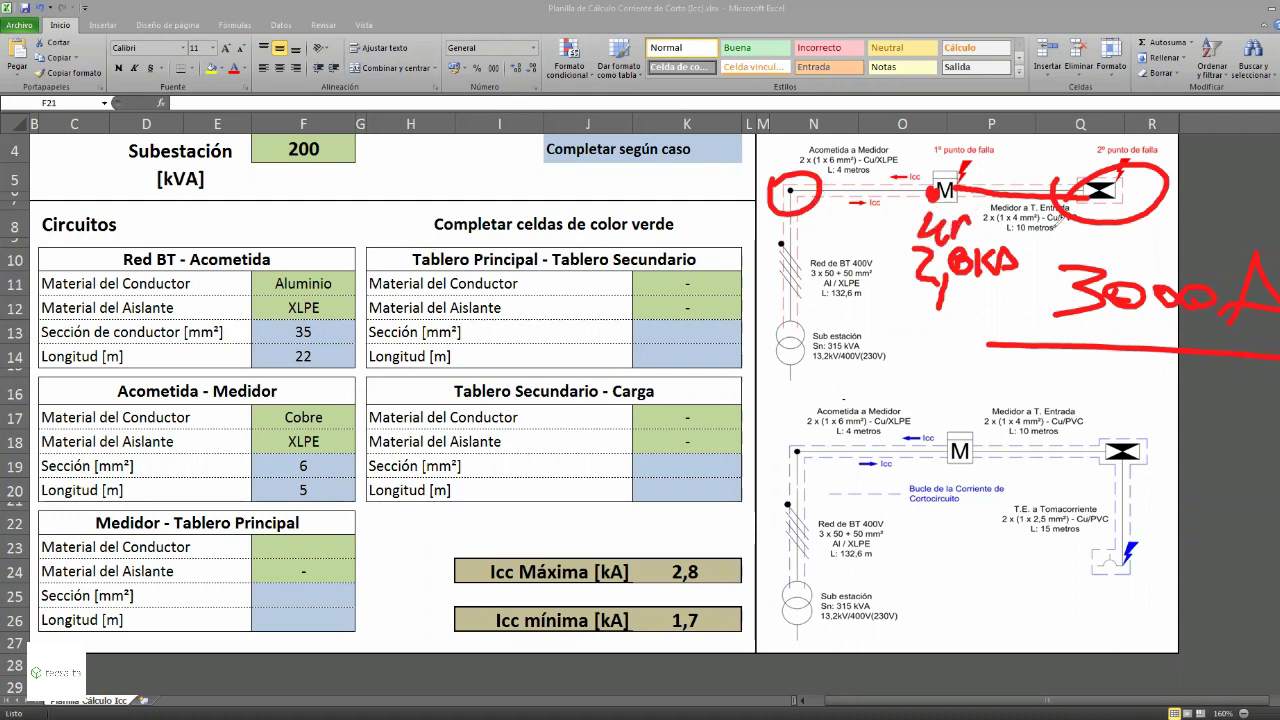
{"action": "left_click_drag", "start_coordinate": [1092, 230], "coordinate": [1122, 248]}
{"action": "mouse_move", "coordinate": [1128, 238]}
{"action": "left_mouse_down"}
{"action": "mouse_move", "coordinate": [1146, 258]}
{"action": "mouse_move", "coordinate": [1178, 238]}
{"action": "left_mouse_up"}
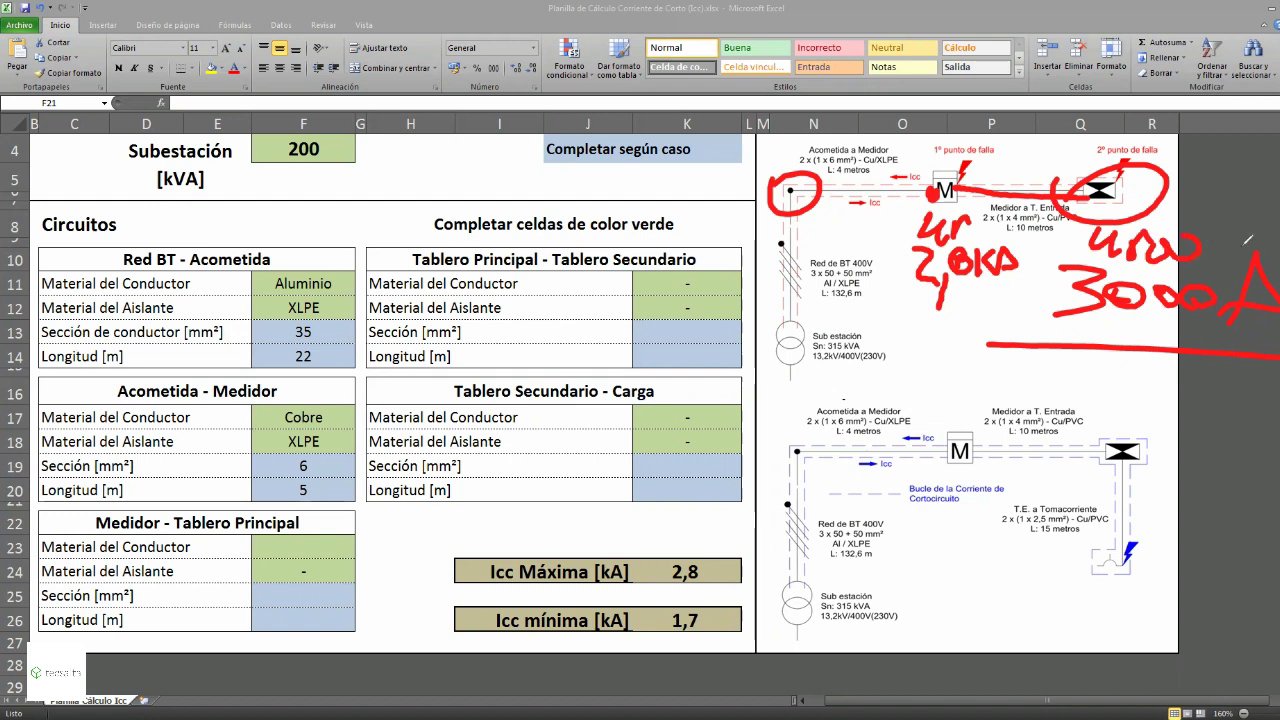
{"action": "left_click_drag", "start_coordinate": [1170, 192], "coordinate": [1250, 235]}
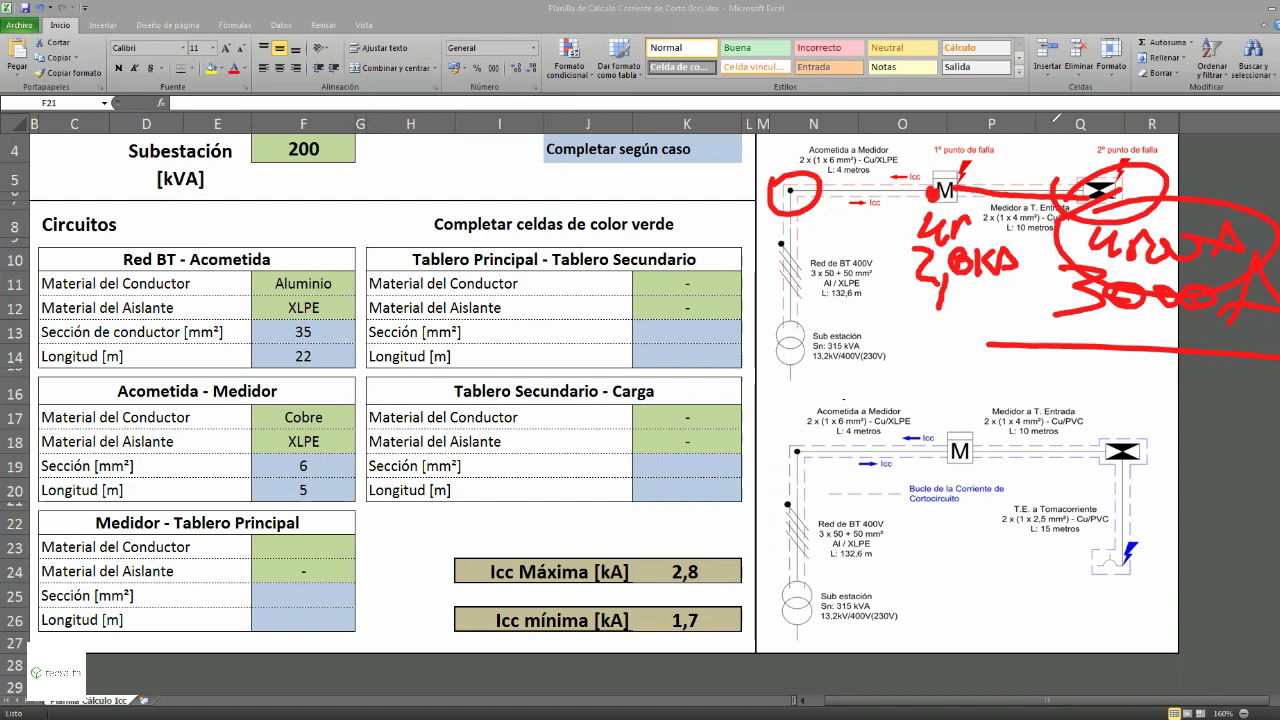
{"action": "key", "text": "e"}
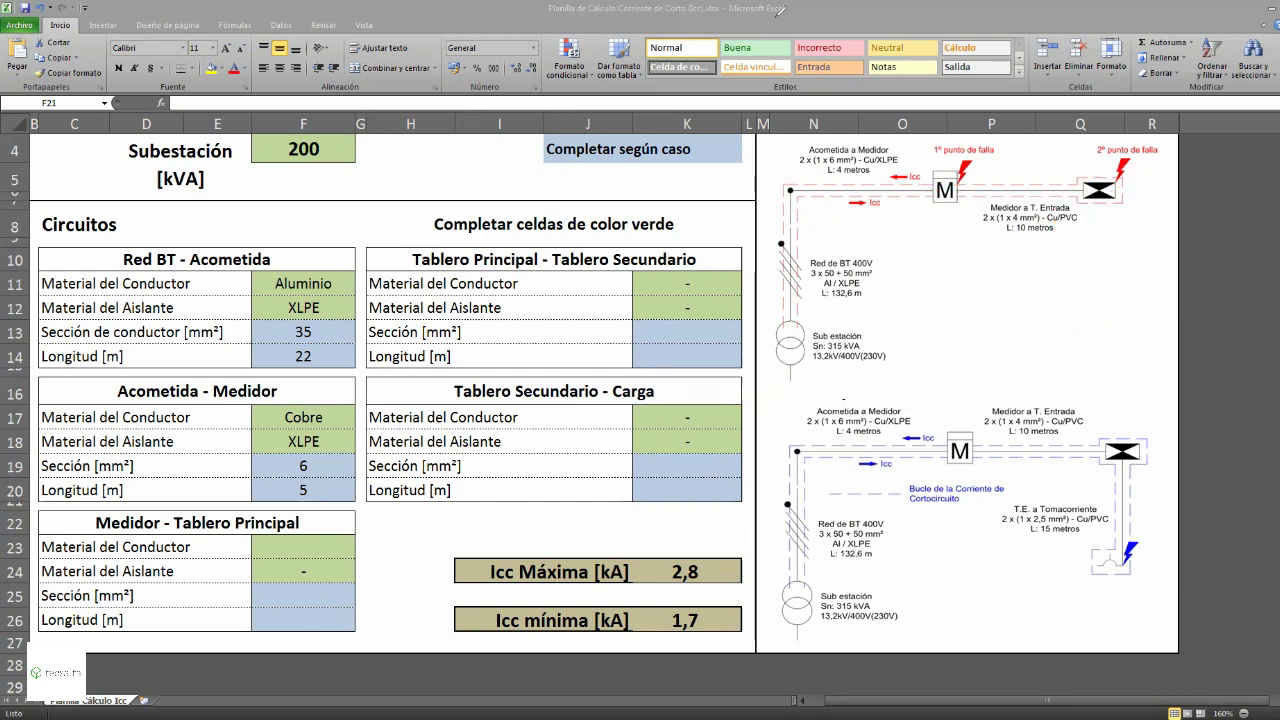
{"action": "key", "text": "Escape"}
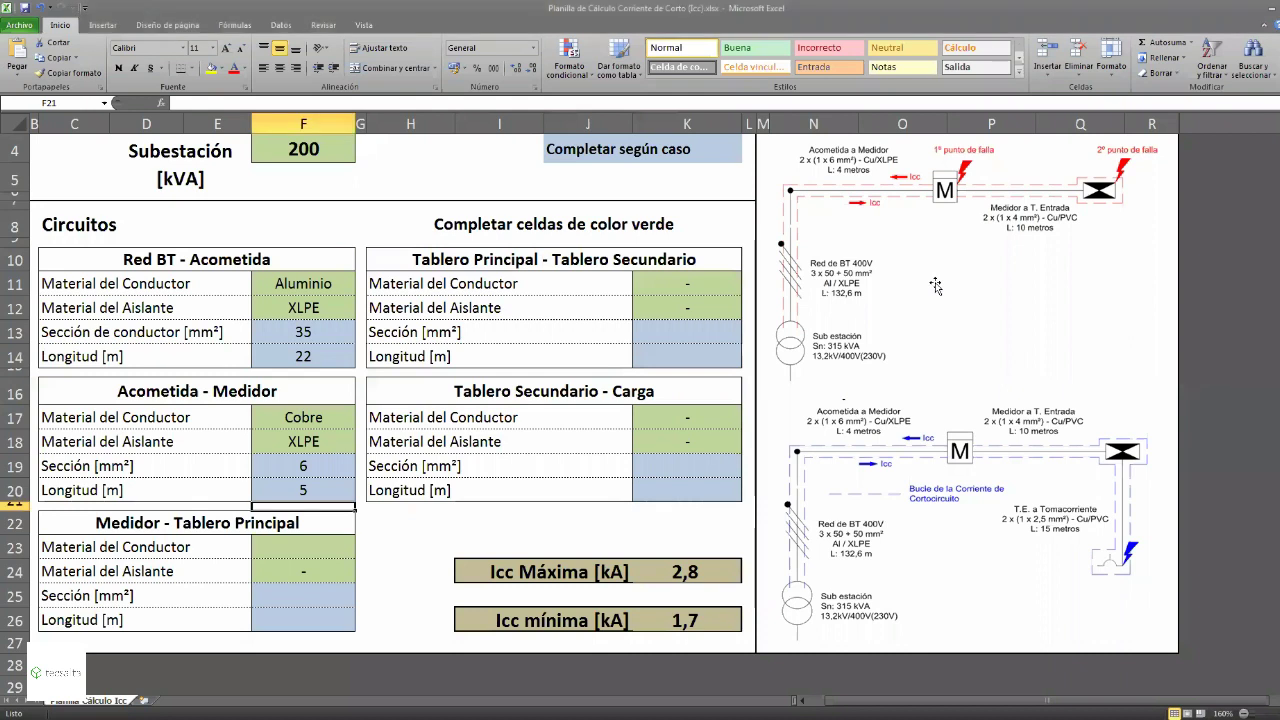